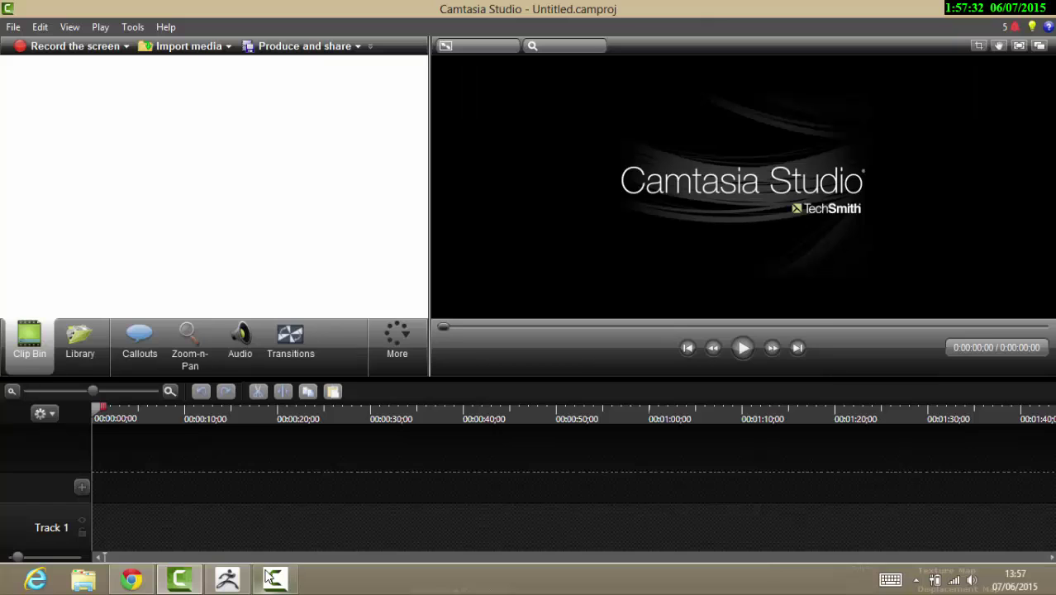
Step: Switch from the empty Camtasia Studio project to ZBrush, which shows the sculpted head bust
{"action": "key", "text": "alt+Tab"}
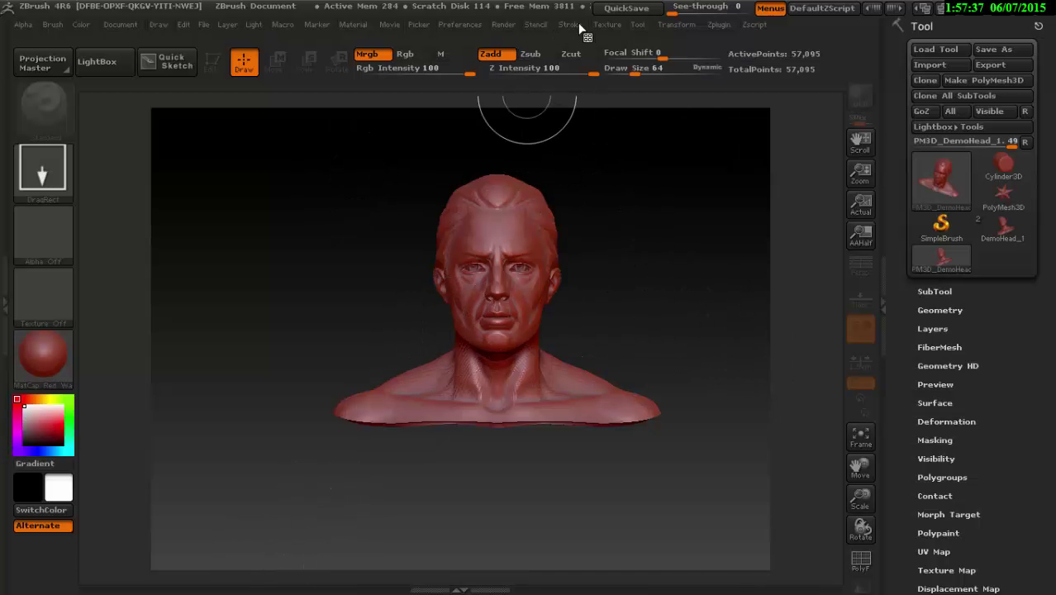
Step: Reset ZBrush to its defaults with Init ZBrush and clear the stray stroke from the canvas
{"action": "left_click", "coordinate": [486, 27]}
{"action": "left_click", "coordinate": [487, 53]}
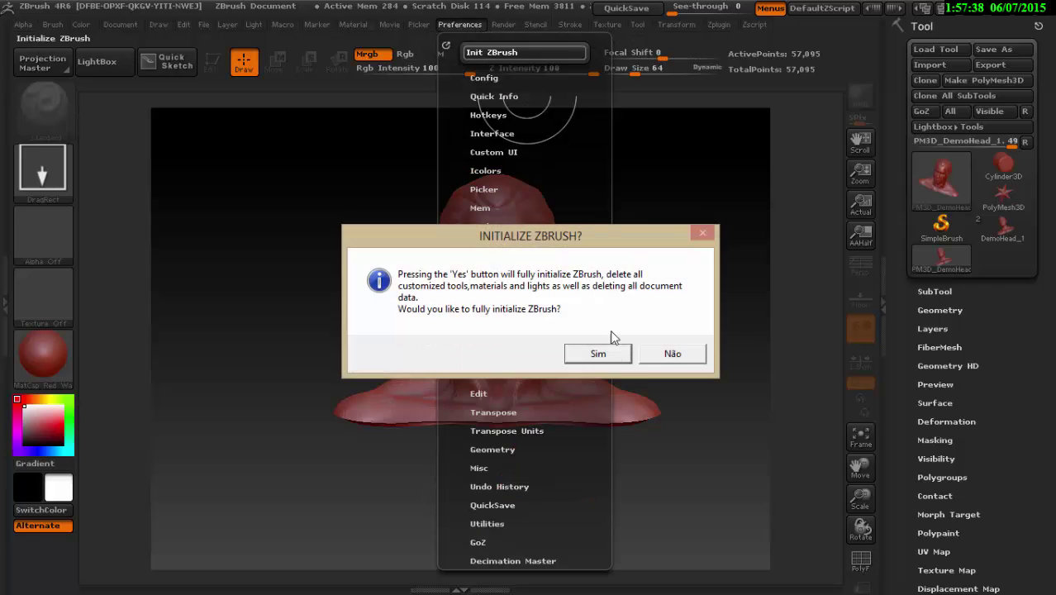
{"action": "left_click", "coordinate": [599, 353]}
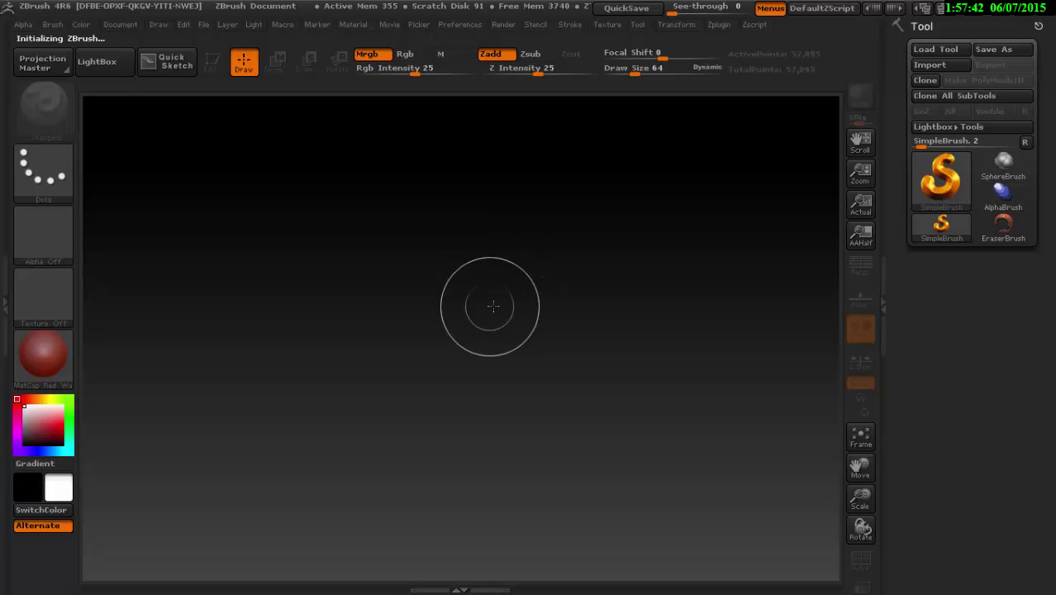
{"action": "left_click_drag", "start_coordinate": [511, 296], "coordinate": [513, 328]}
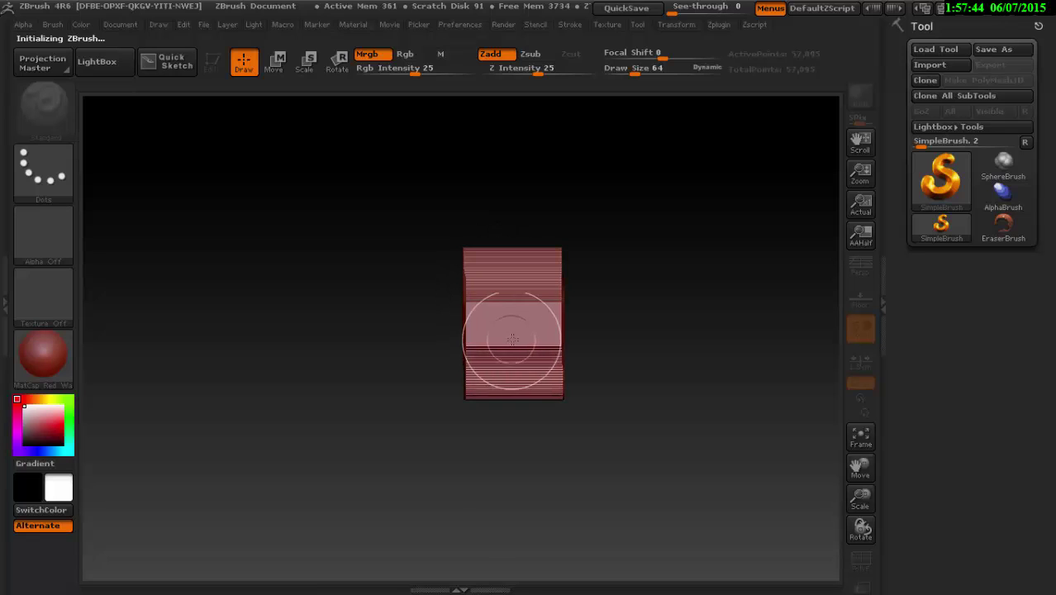
{"action": "key", "text": "ctrl+n"}
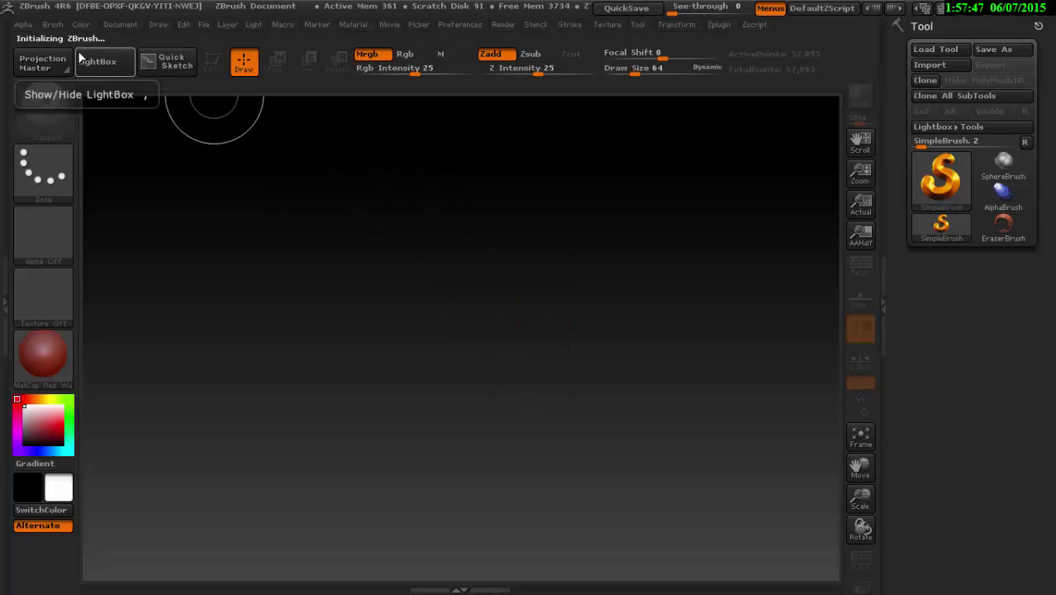
Step: Load DemoHead.ZTL from the LightBox Tool library and draw the bust at the canvas centre
{"action": "left_click", "coordinate": [85, 60]}
{"action": "left_click", "coordinate": [176, 106]}
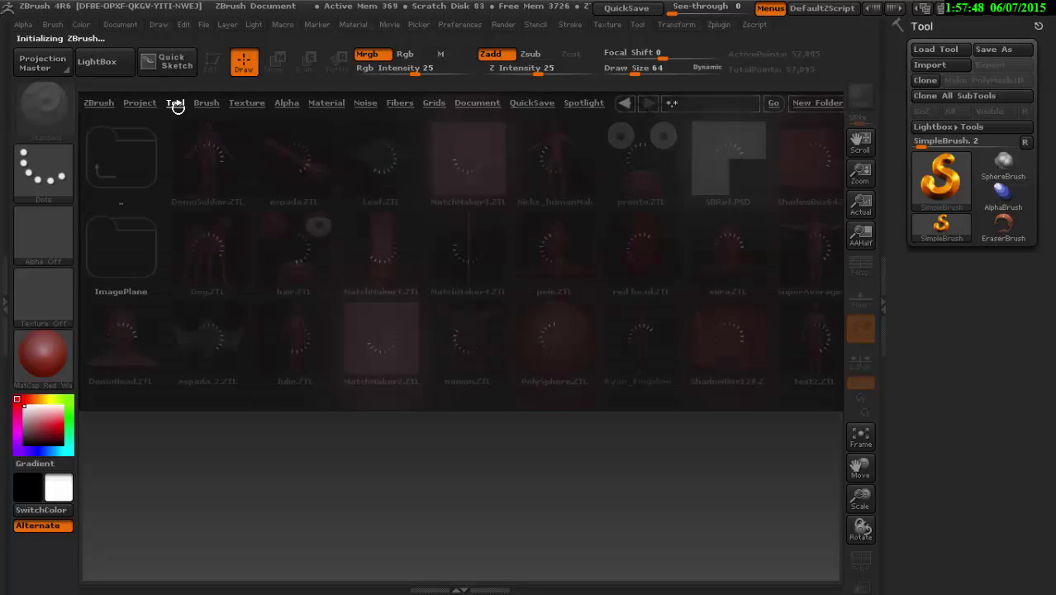
{"action": "double_click", "coordinate": [132, 326]}
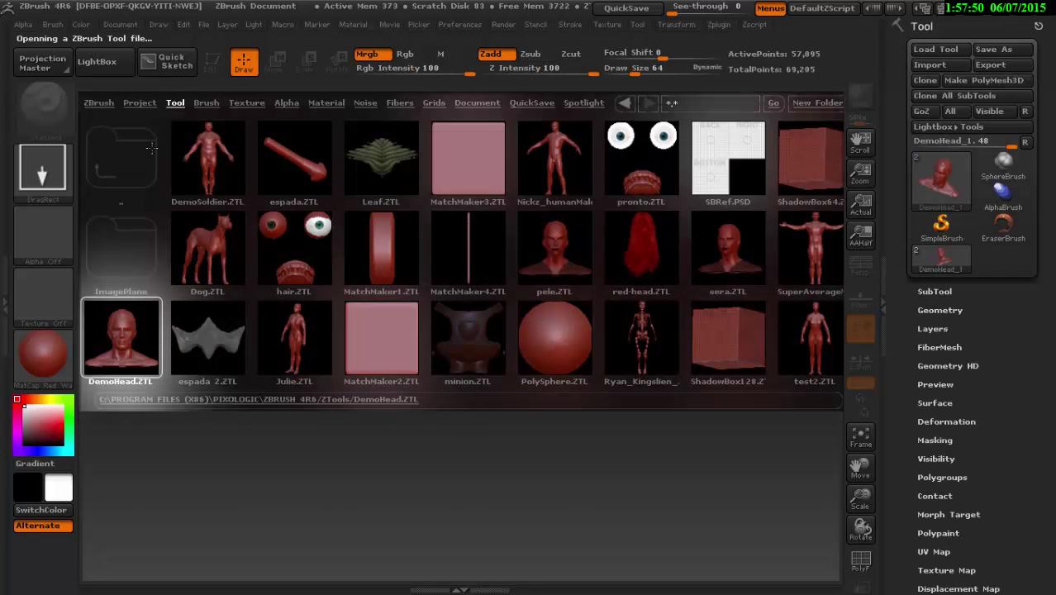
{"action": "left_click", "coordinate": [97, 60]}
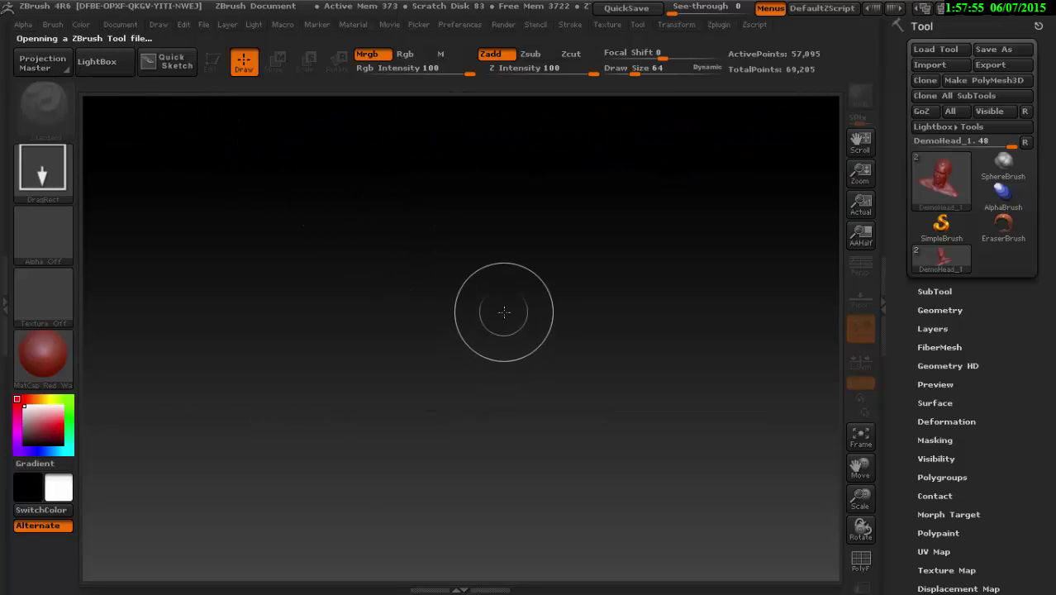
{"action": "left_click_drag", "start_coordinate": [504, 312], "coordinate": [489, 535]}
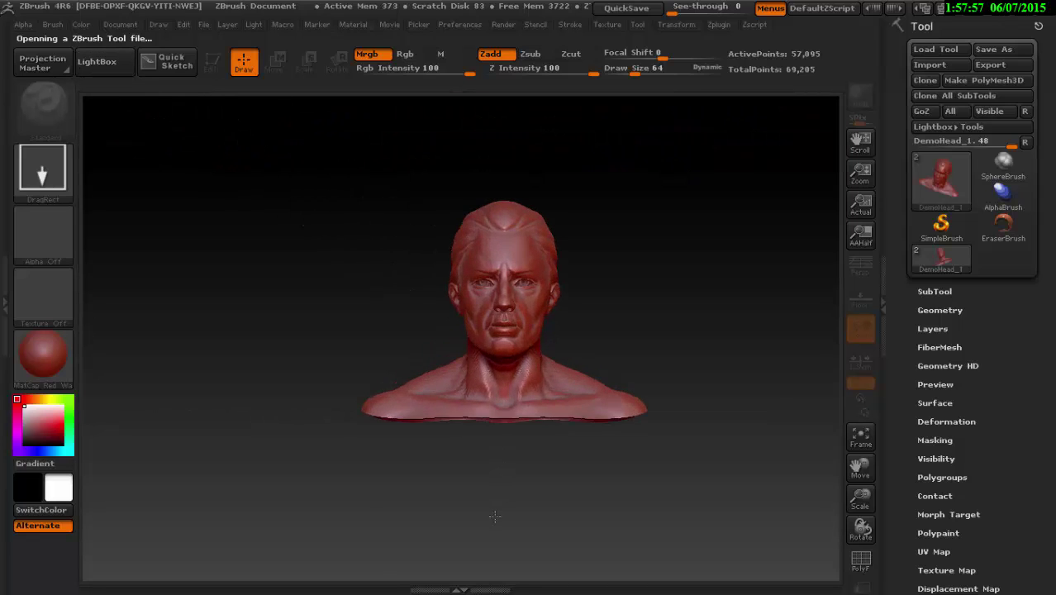
Step: Put the DemoHead in Edit mode, convert it with Make PolyMesh3D, then enlarge and rotate it
{"action": "left_click", "coordinate": [214, 59]}
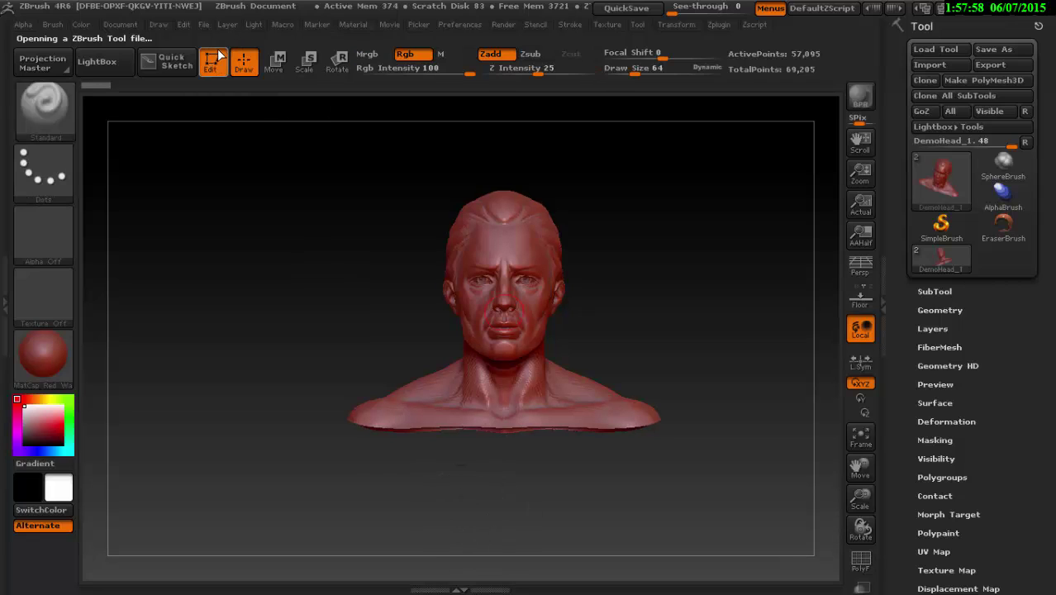
{"action": "left_click", "coordinate": [961, 78]}
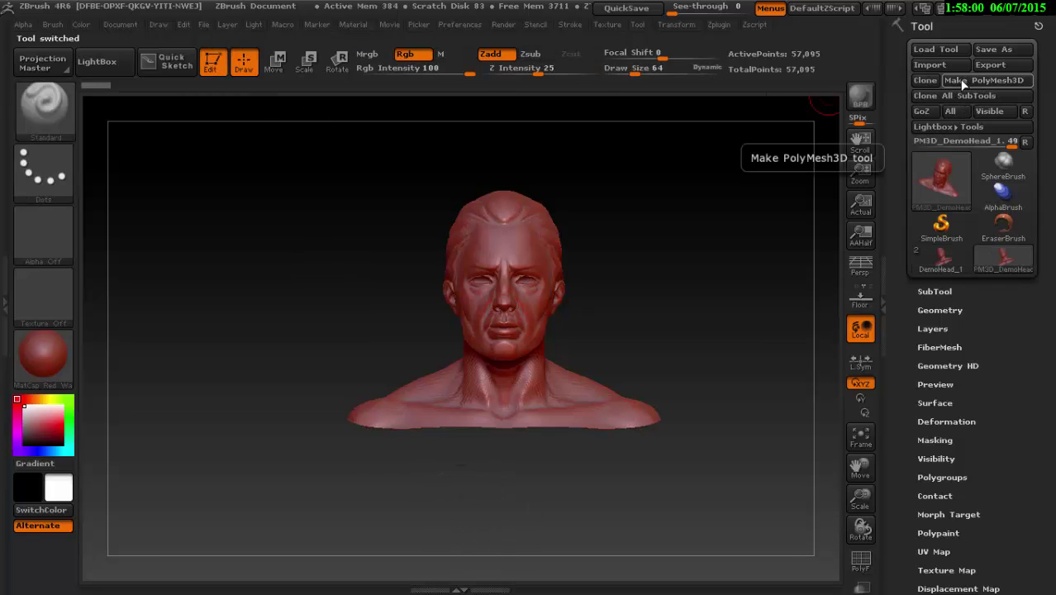
{"action": "left_click_drag", "start_coordinate": [861, 498], "coordinate": [866, 533]}
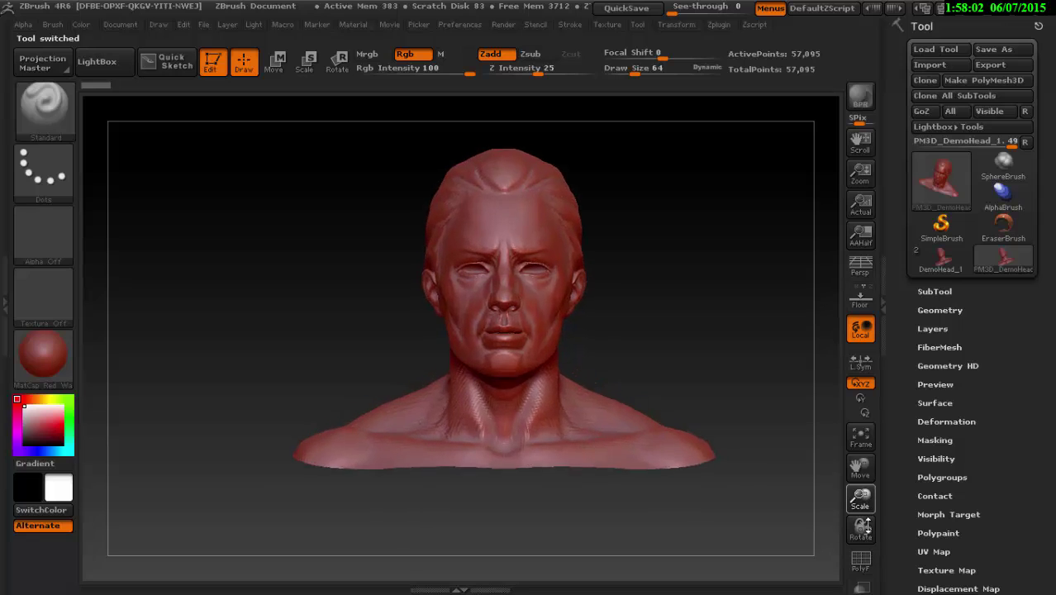
{"action": "left_click_drag", "start_coordinate": [736, 188], "coordinate": [718, 186]}
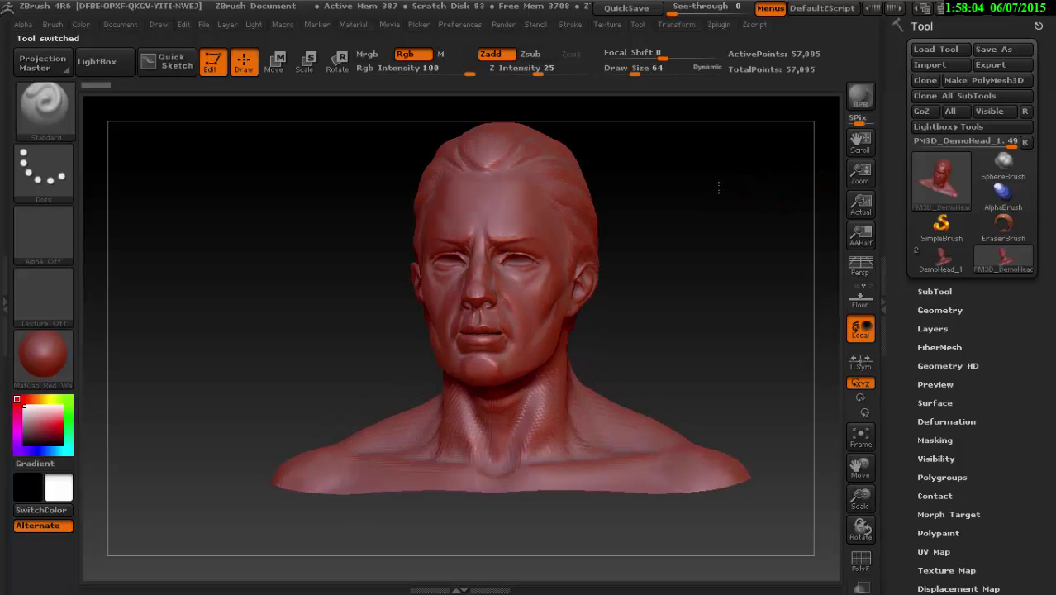
{"action": "key", "text": "o"}
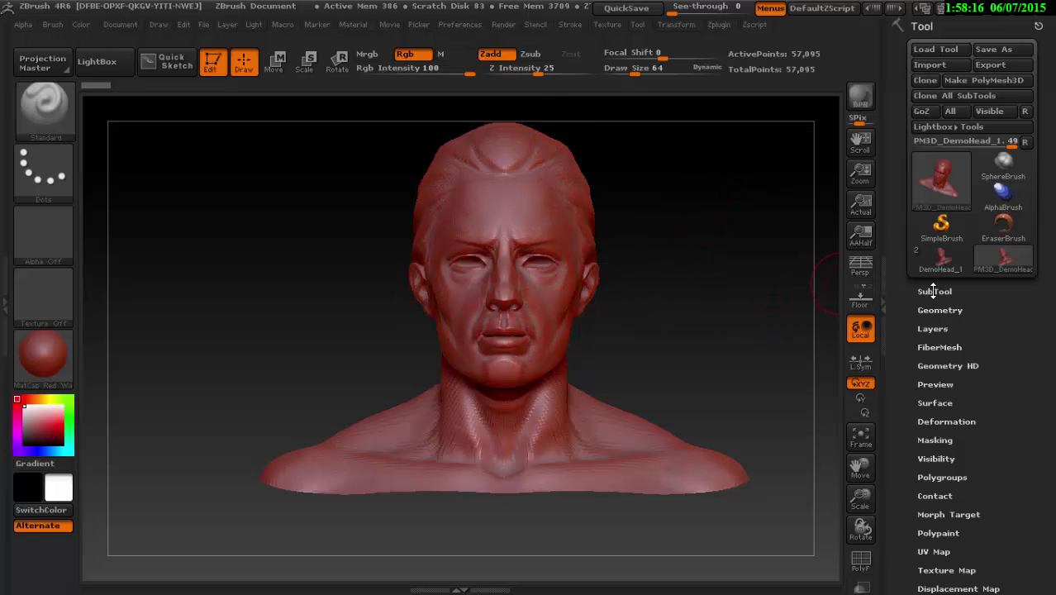
Step: Divide the bust three times in Tool > Geometry, reaching SDiv 4 at about 3.646 million points
{"action": "left_click", "coordinate": [961, 310]}
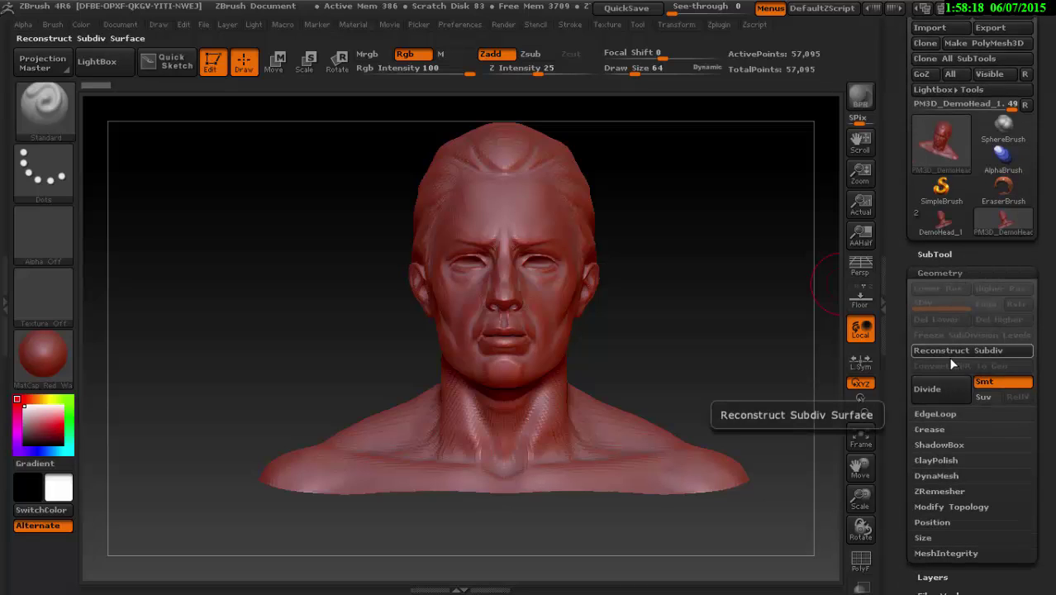
{"action": "left_click", "coordinate": [943, 387]}
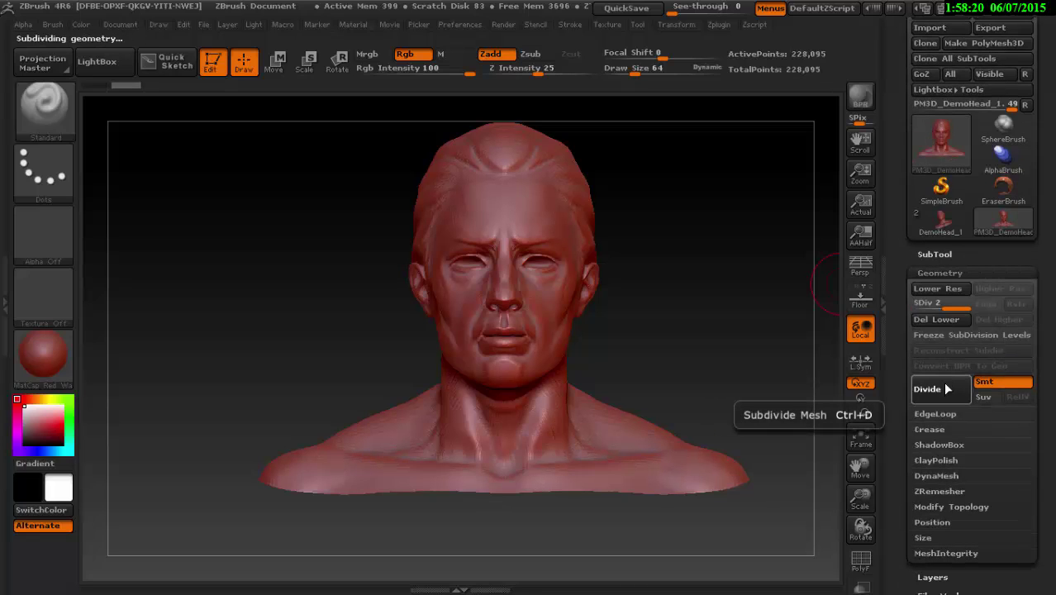
{"action": "left_click", "coordinate": [944, 388]}
{"action": "left_click", "coordinate": [943, 385]}
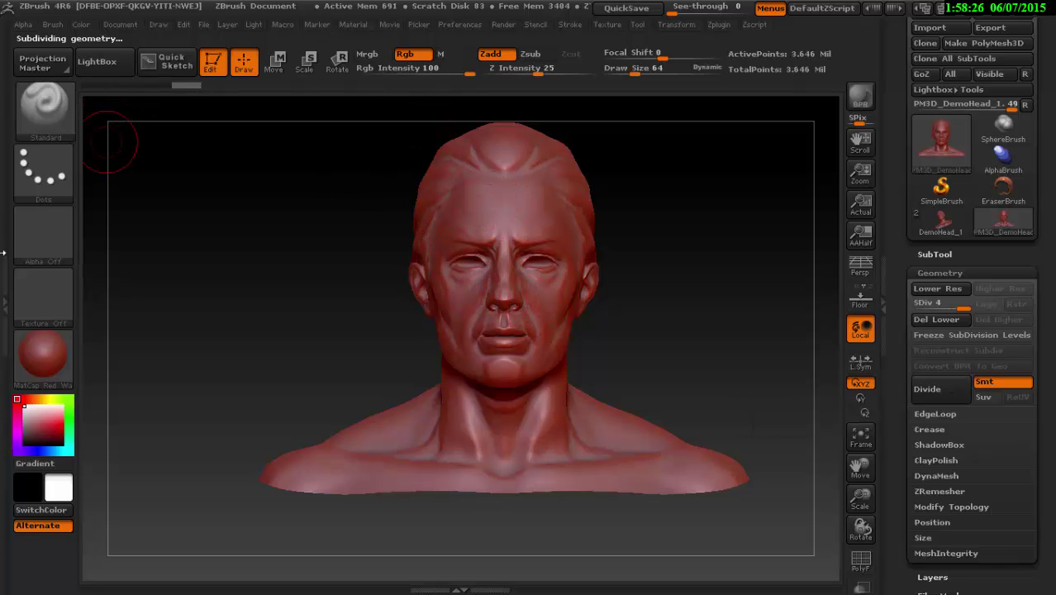
Step: Apply the SkinShade4 material to the bust, with Mrgb on and Zadd off
{"action": "left_click", "coordinate": [43, 356]}
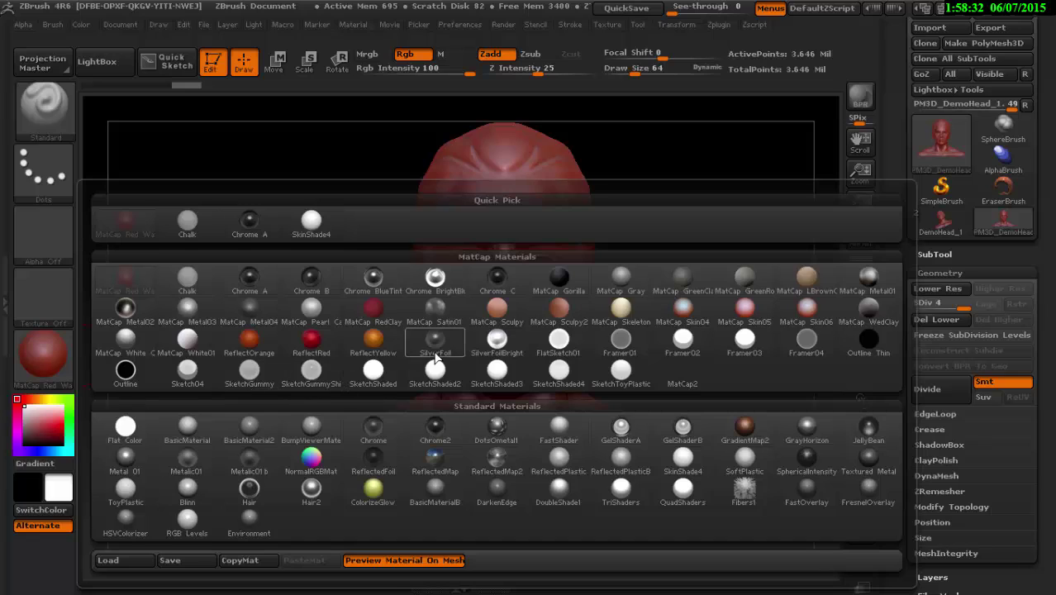
{"action": "mouse_move", "coordinate": [683, 459]}
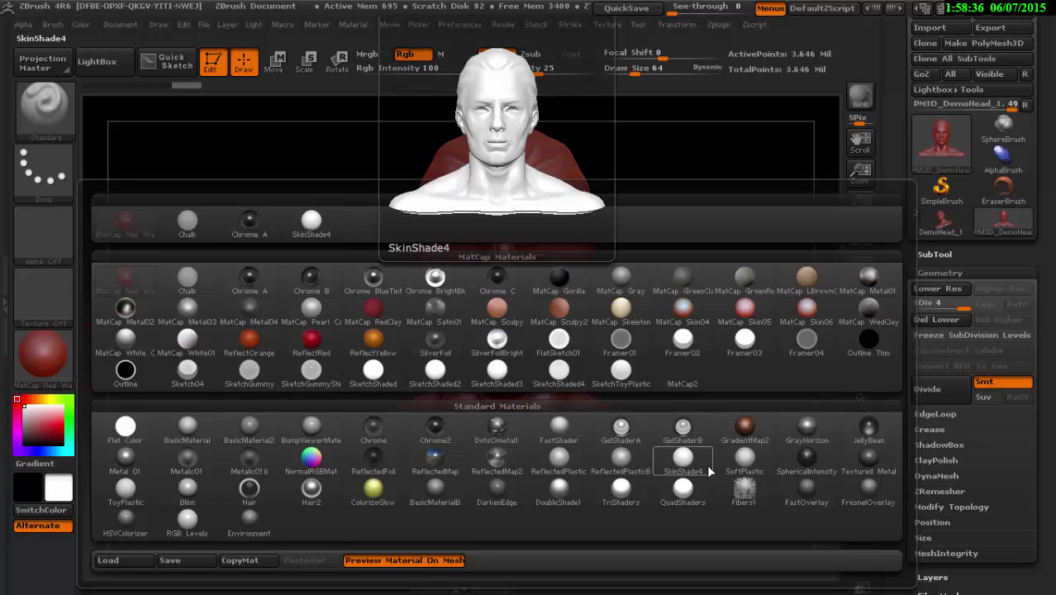
{"action": "left_click", "coordinate": [682, 460]}
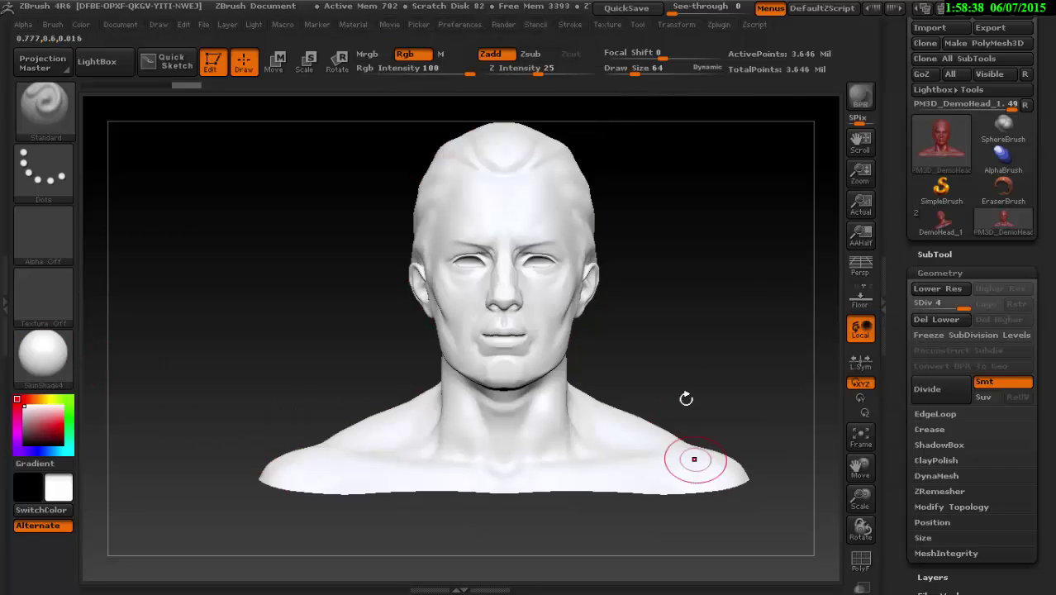
{"action": "left_click", "coordinate": [370, 55]}
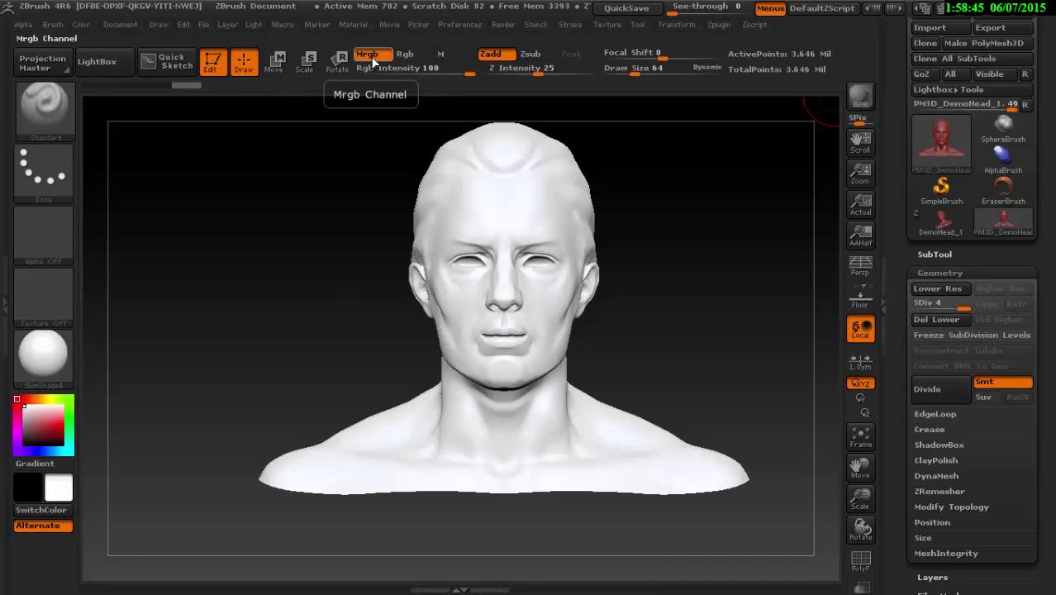
{"action": "left_click", "coordinate": [489, 55]}
{"action": "type", "text": "5"}
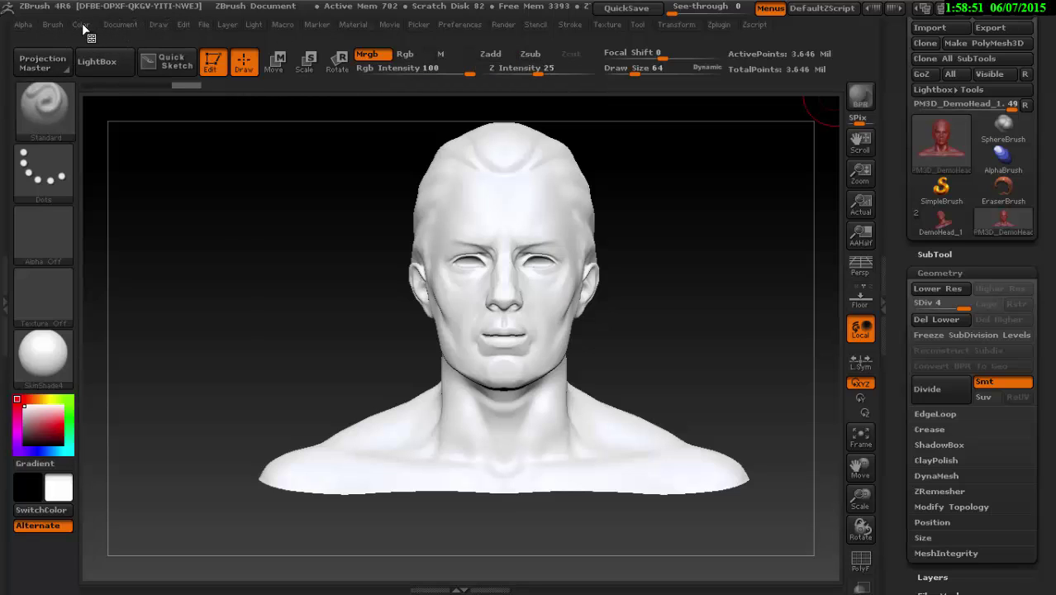
Step: Fill the whole bust with white (RGB 255, 255, 255) using Color > FillObject, then check it
{"action": "left_click", "coordinate": [82, 23]}
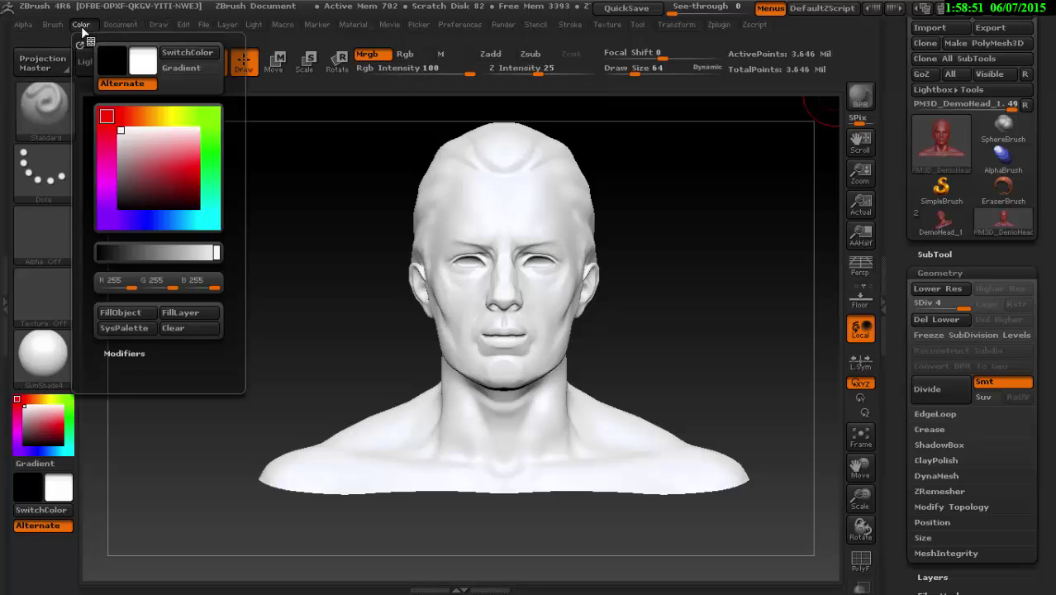
{"action": "left_click", "coordinate": [128, 316]}
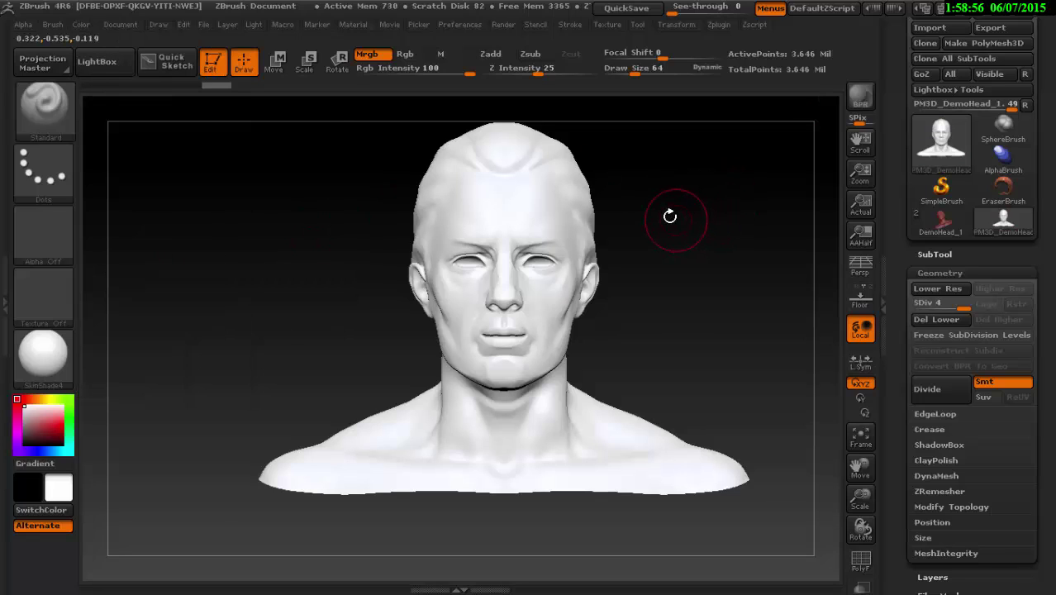
{"action": "mouse_move", "coordinate": [677, 215]}
{"action": "left_mouse_down"}
{"action": "mouse_move", "coordinate": [624, 203]}
{"action": "mouse_move", "coordinate": [663, 198]}
{"action": "mouse_move", "coordinate": [685, 216]}
{"action": "mouse_move", "coordinate": [679, 224]}
{"action": "left_mouse_up"}
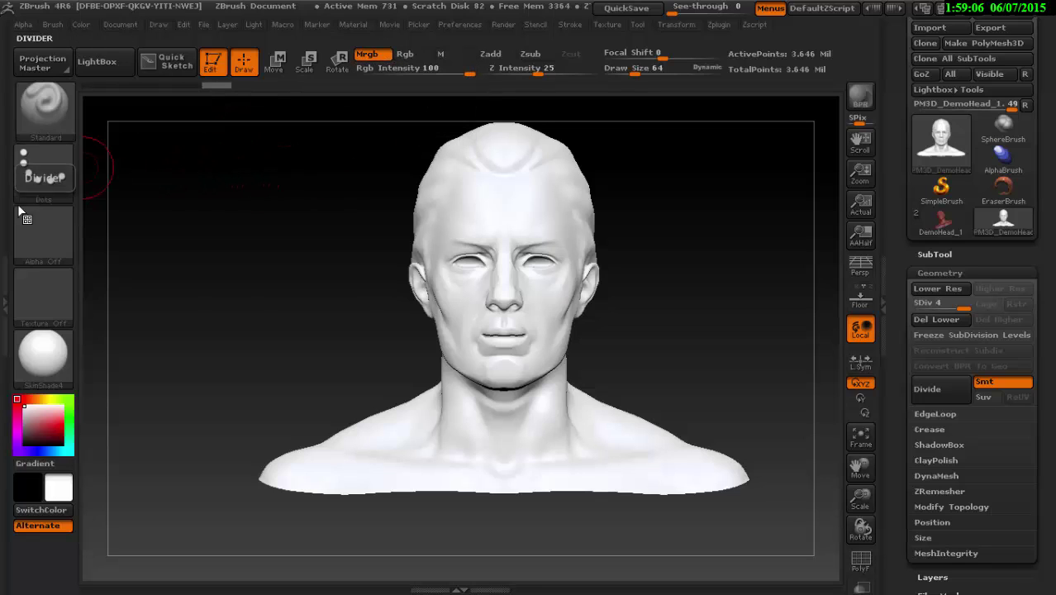
Step: Remove the Material palette from the left tray and dock the Texture palette there instead
{"action": "left_click", "coordinate": [6, 288]}
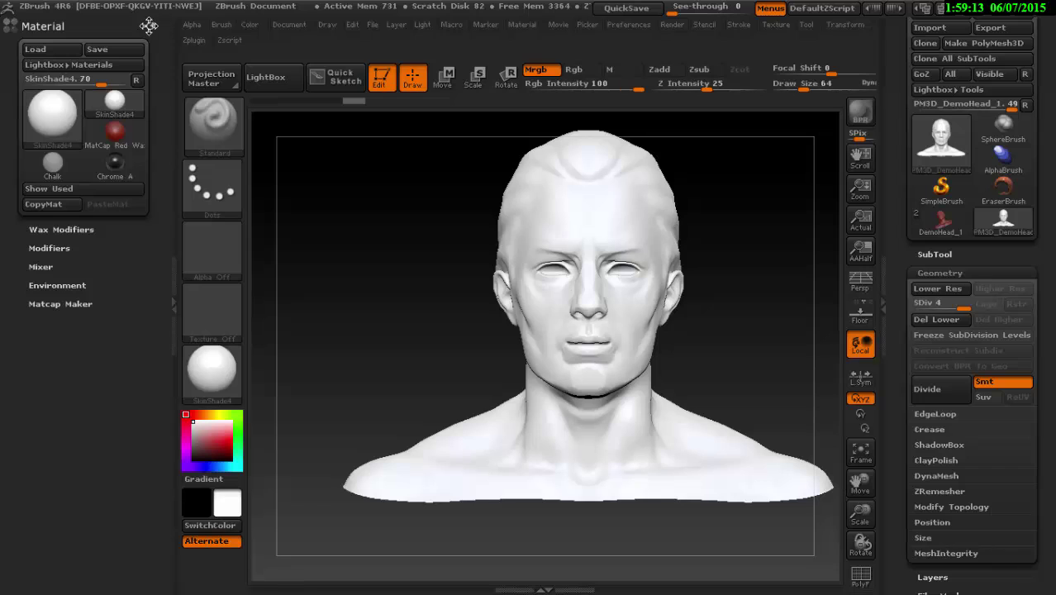
{"action": "left_click_drag", "start_coordinate": [149, 26], "coordinate": [355, 169]}
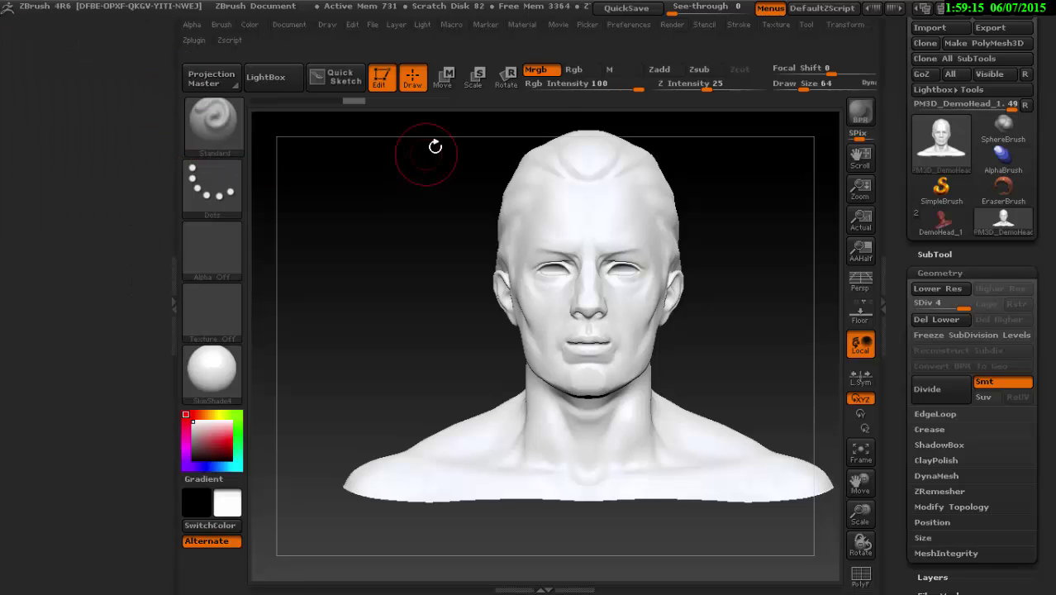
{"action": "left_click", "coordinate": [772, 25]}
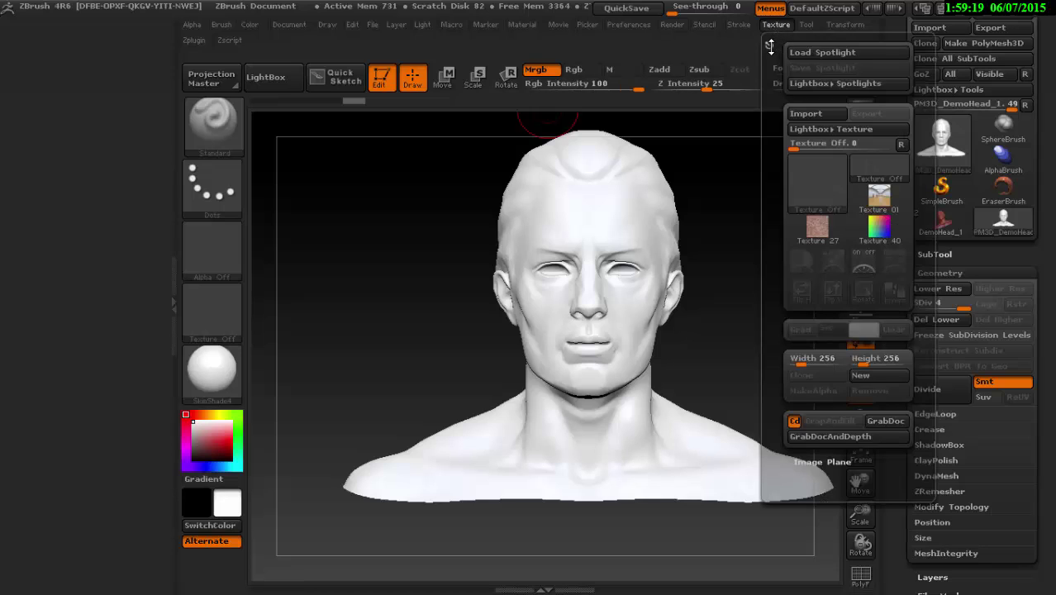
{"action": "left_click_drag", "start_coordinate": [769, 44], "coordinate": [33, 51]}
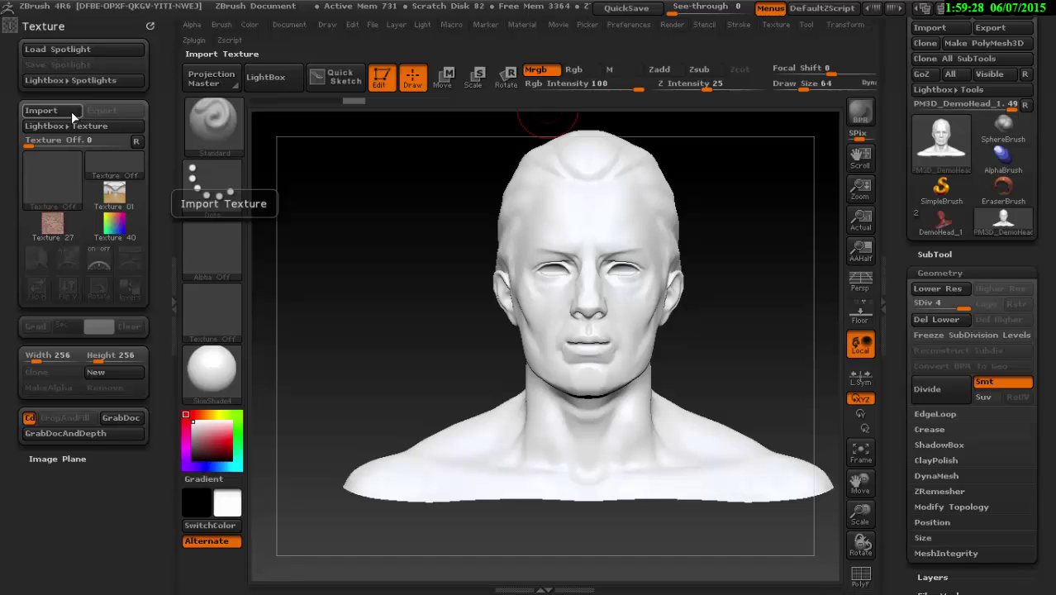
Step: Import 0004abhominal-11-texturas.jpg from the desktop and make it the current texture
{"action": "left_click", "coordinate": [68, 108]}
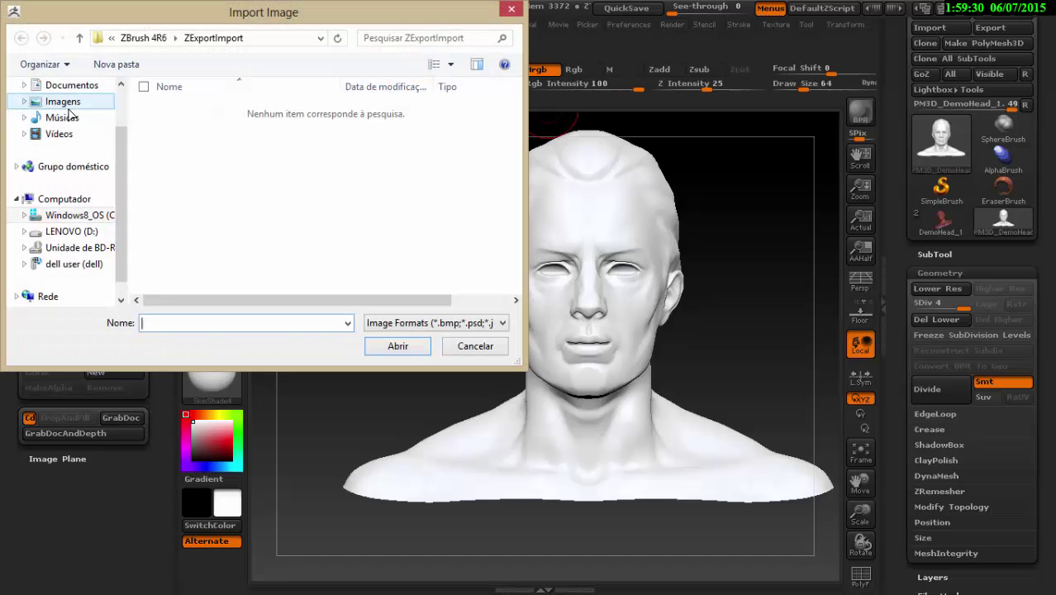
{"action": "left_click", "coordinate": [110, 38]}
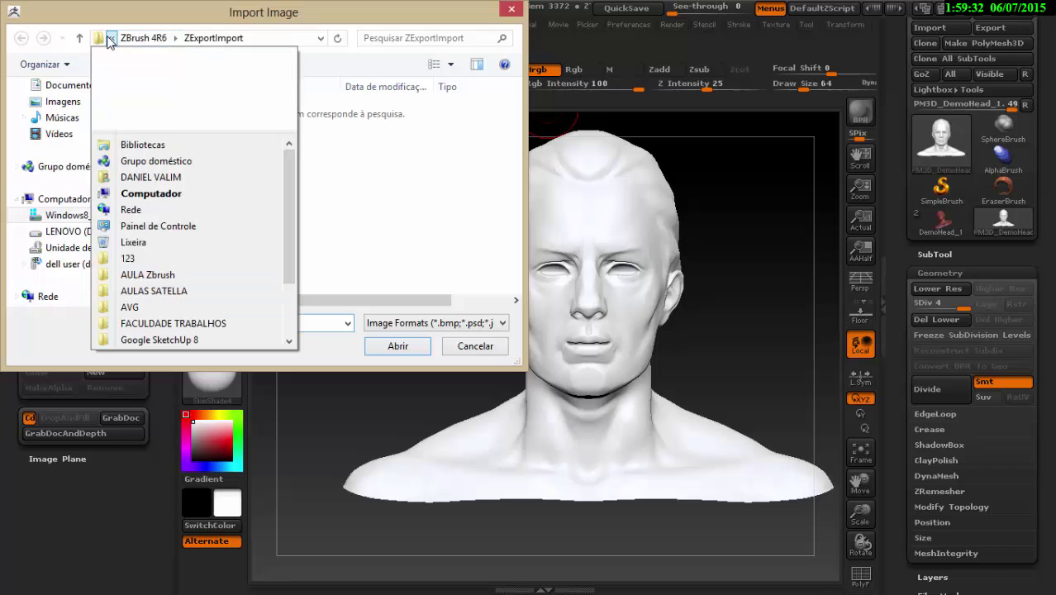
{"action": "left_click", "coordinate": [145, 121]}
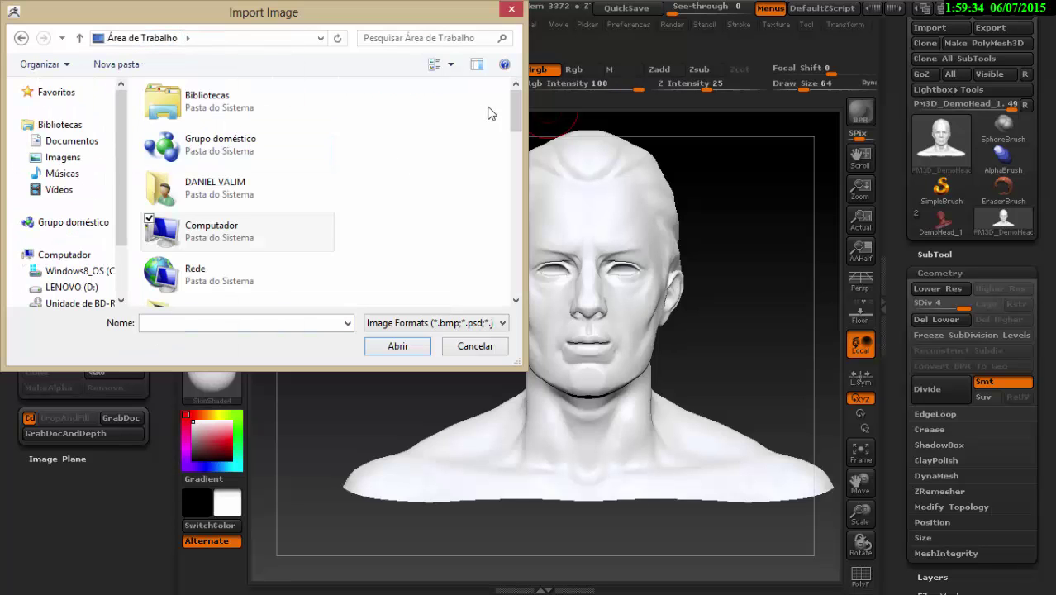
{"action": "scroll", "coordinate": [331, 132], "scroll_direction": "down", "scroll_amount": 5}
{"action": "scroll", "coordinate": [331, 140], "scroll_direction": "down", "scroll_amount": 3}
{"action": "scroll", "coordinate": [322, 149], "scroll_direction": "down", "scroll_amount": 3}
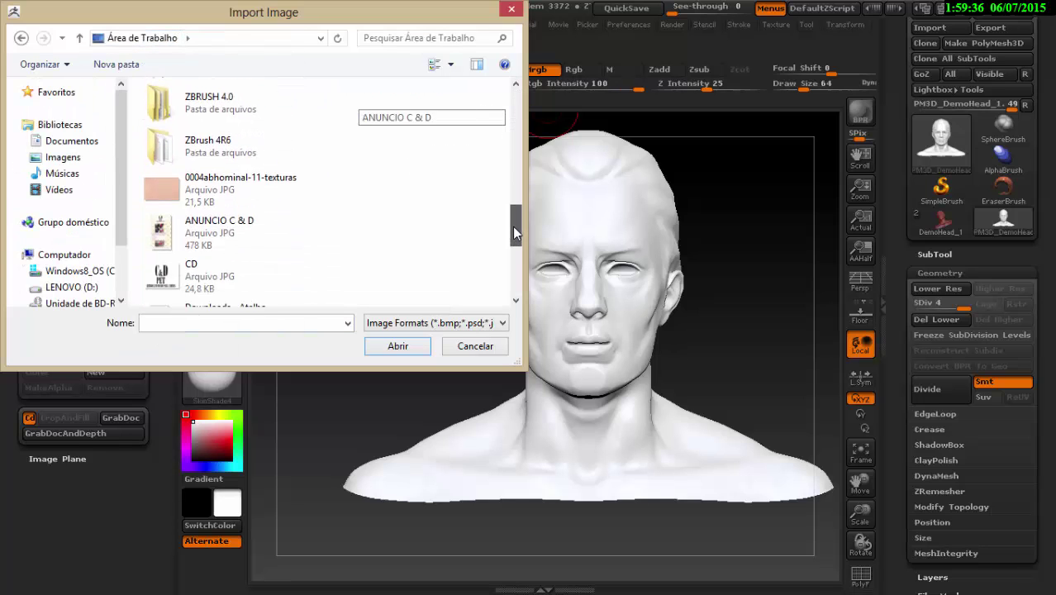
{"action": "scroll", "coordinate": [305, 166], "scroll_direction": "down", "scroll_amount": 1}
{"action": "double_click", "coordinate": [260, 136]}
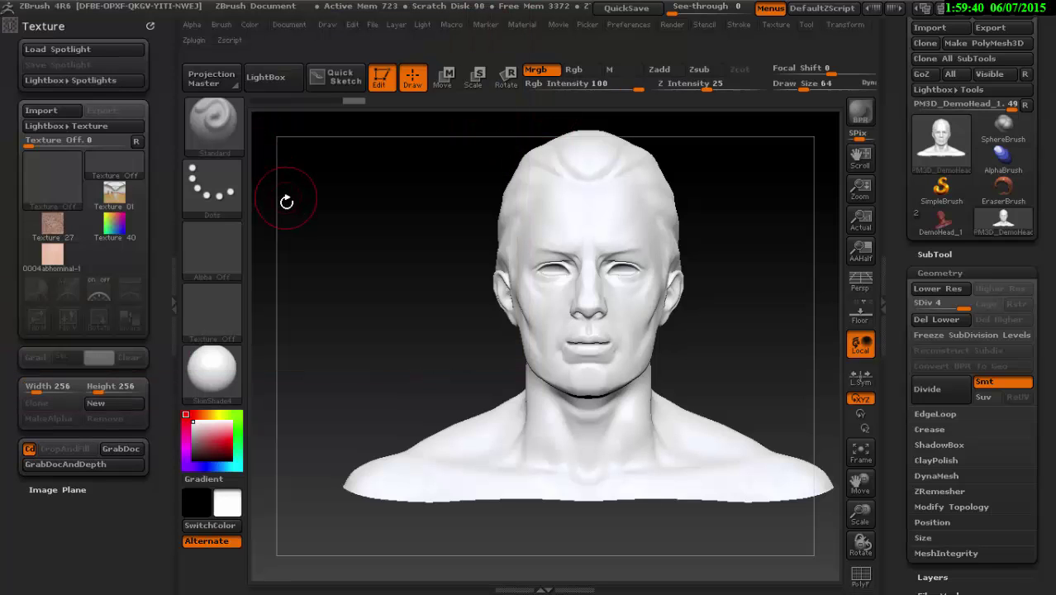
{"action": "mouse_move", "coordinate": [52, 257]}
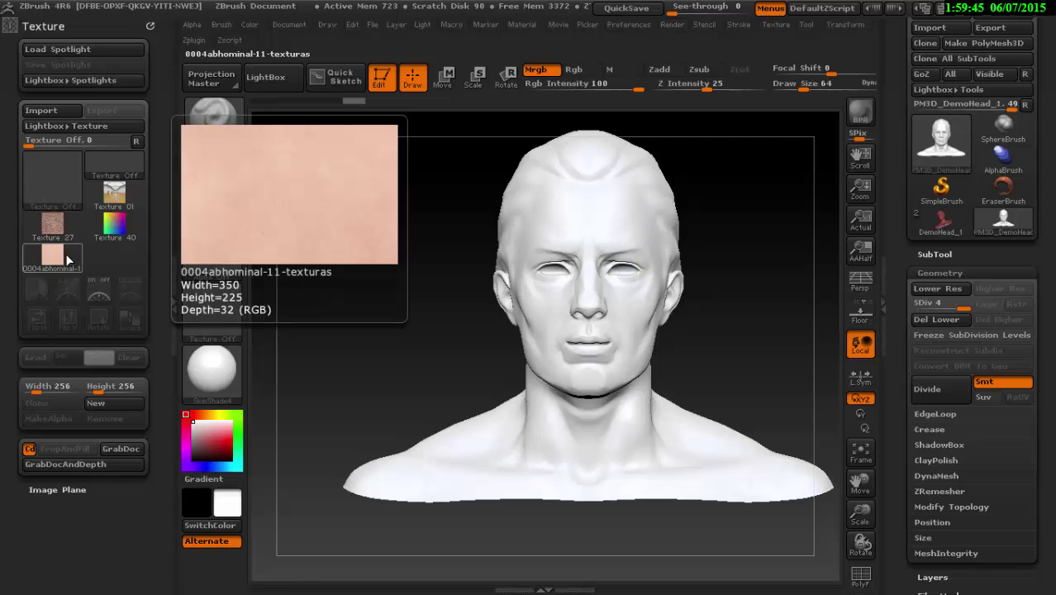
{"action": "left_click", "coordinate": [68, 259]}
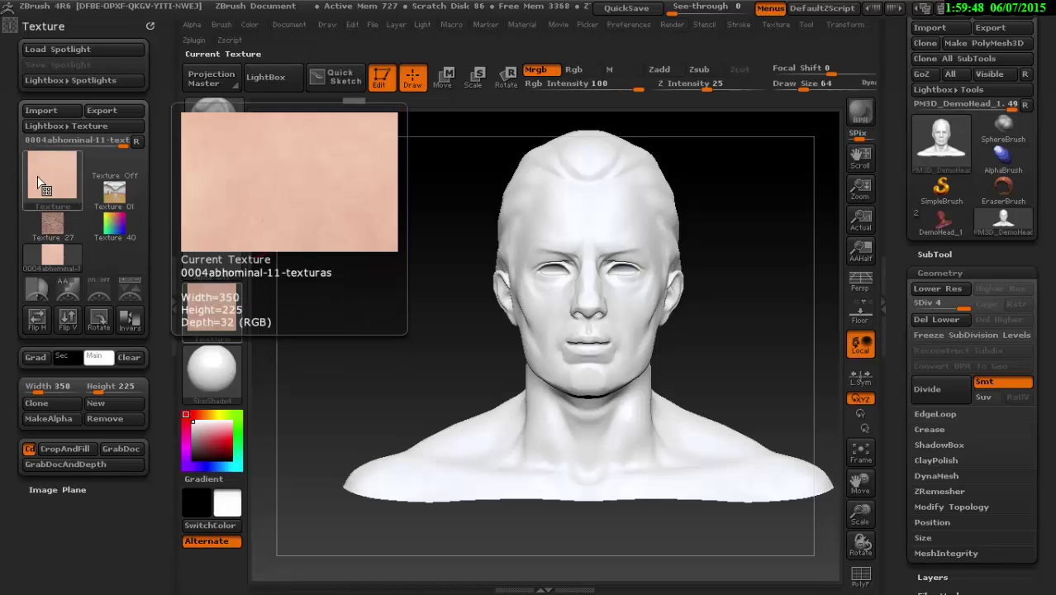
Step: Add the skin texture to Spotlight, then collapse the left tray and close the Lightbox browser
{"action": "left_click", "coordinate": [137, 285]}
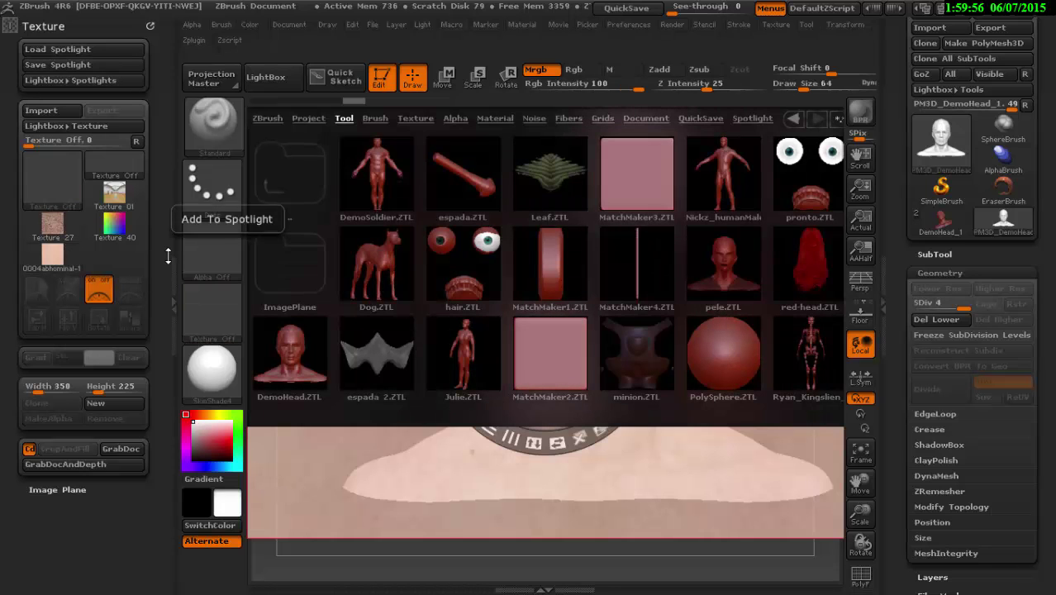
{"action": "left_click", "coordinate": [174, 258]}
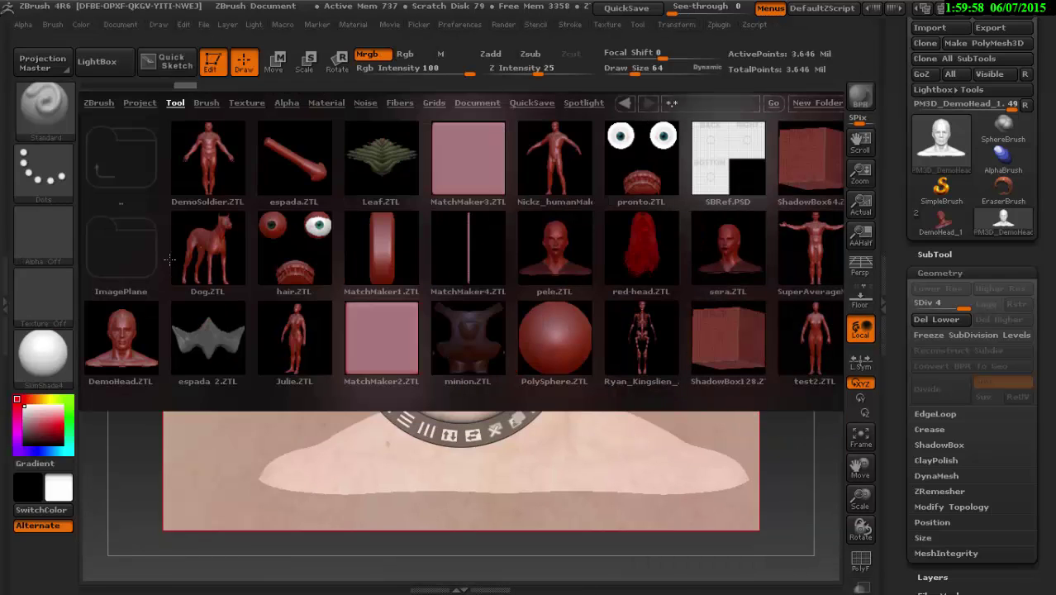
{"action": "left_click", "coordinate": [112, 62]}
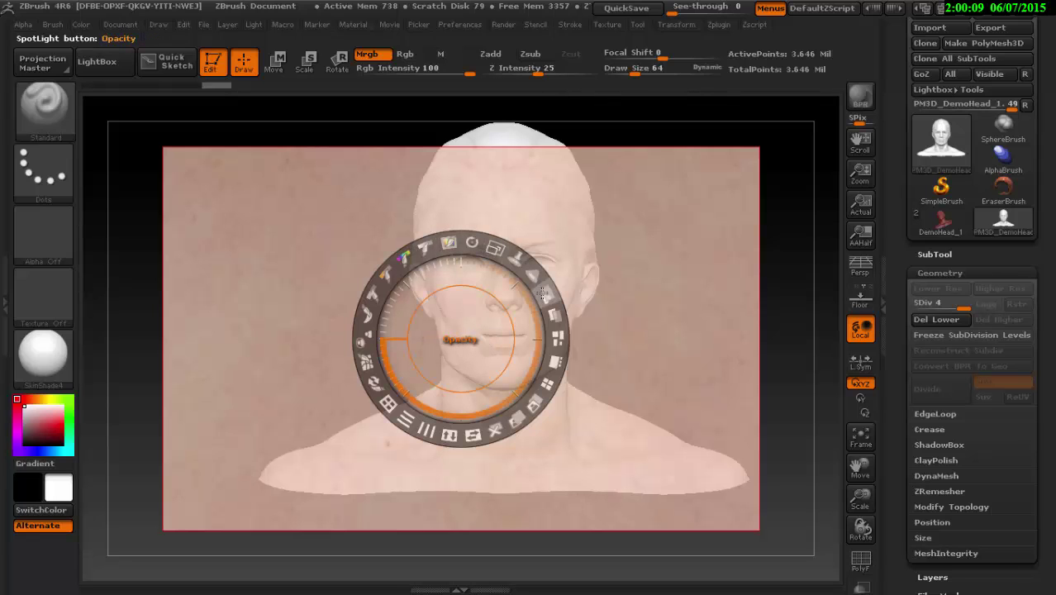
Step: Make the Spotlight skin photo fully opaque, rotate it about 90° and shrink it over the face
{"action": "mouse_move", "coordinate": [547, 298]}
{"action": "left_mouse_down"}
{"action": "mouse_move", "coordinate": [570, 357]}
{"action": "mouse_move", "coordinate": [492, 230]}
{"action": "mouse_move", "coordinate": [533, 294]}
{"action": "left_mouse_up"}
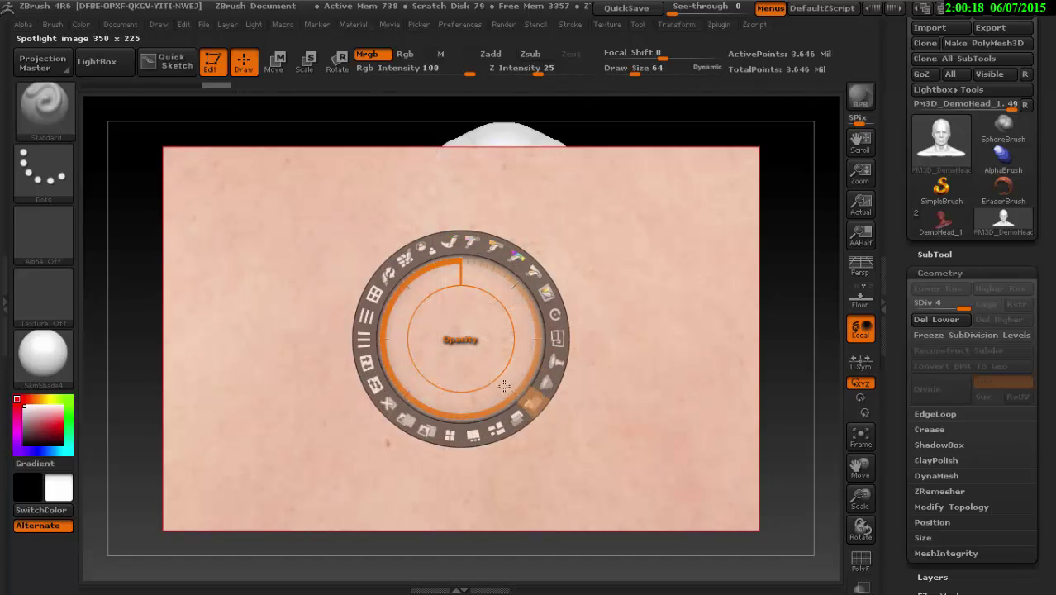
{"action": "left_click_drag", "start_coordinate": [533, 295], "coordinate": [533, 401]}
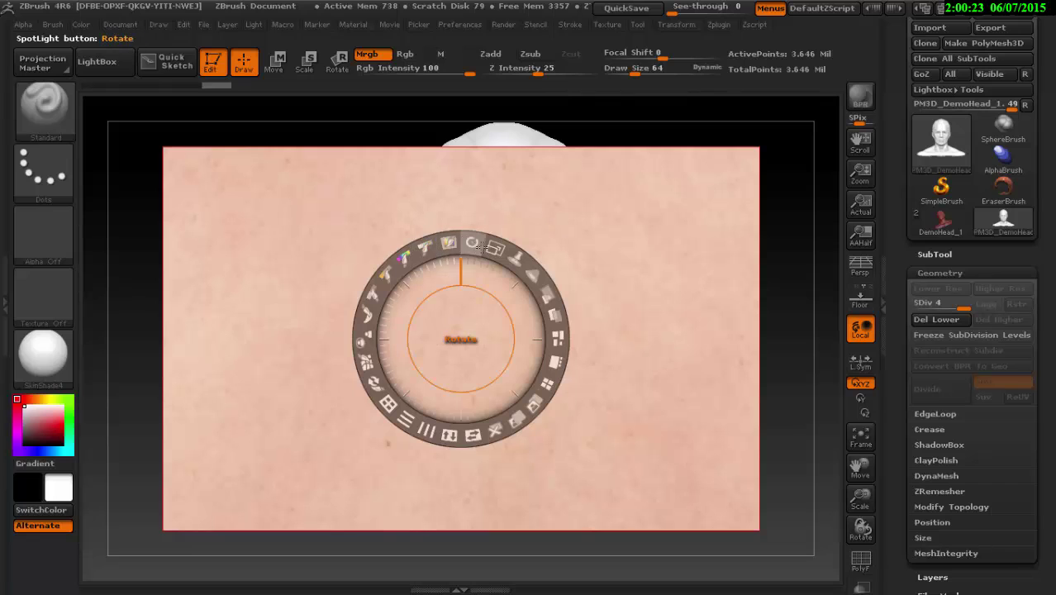
{"action": "left_click_drag", "start_coordinate": [471, 243], "coordinate": [559, 354]}
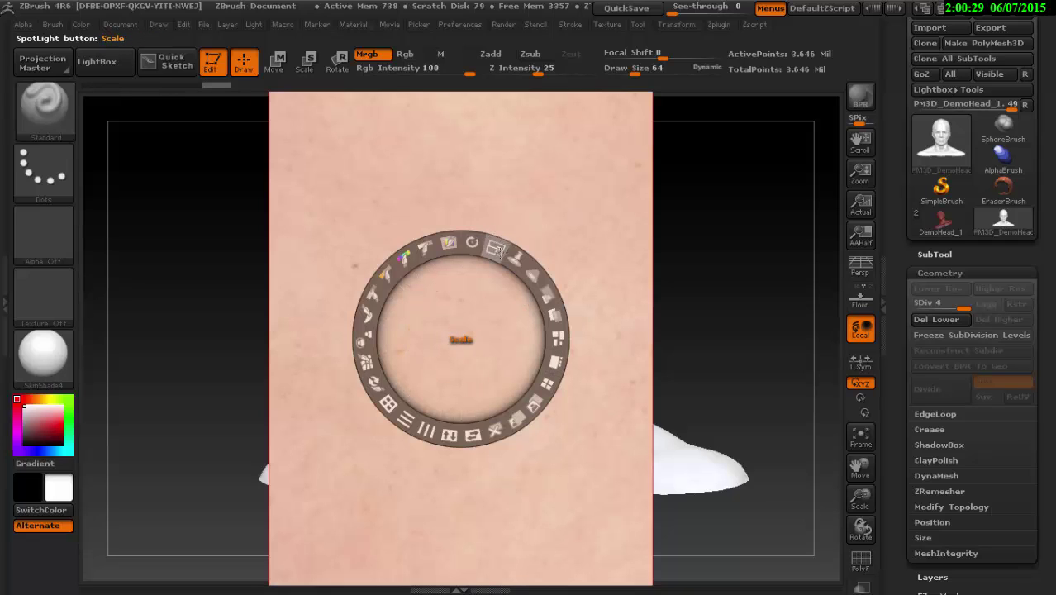
{"action": "left_click_drag", "start_coordinate": [499, 251], "coordinate": [449, 256]}
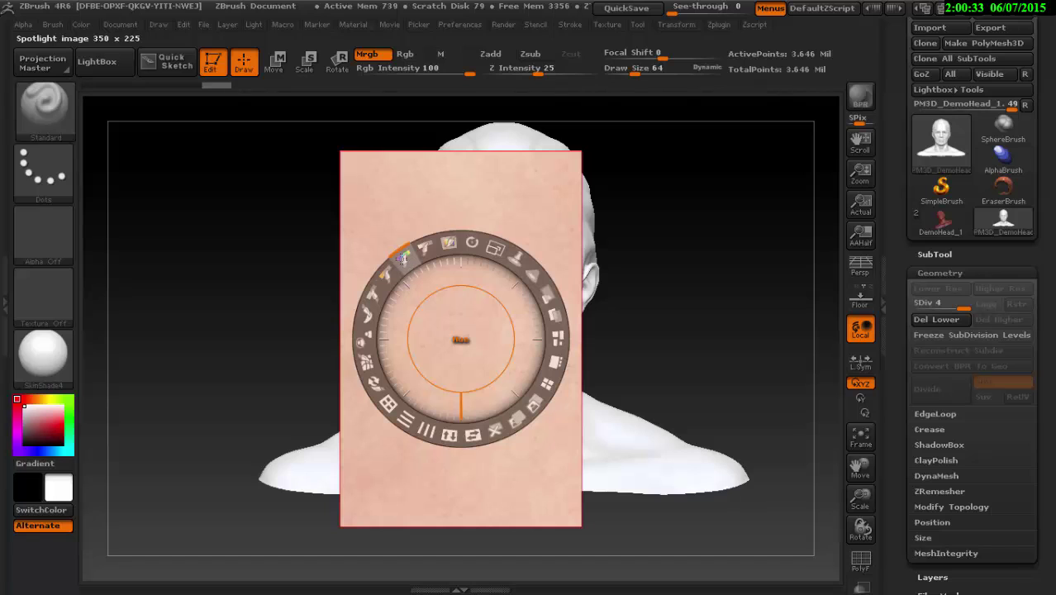
Step: Tint the Spotlight skin photo green, darken it, and boost its contrast
{"action": "left_click_drag", "start_coordinate": [401, 258], "coordinate": [428, 257]}
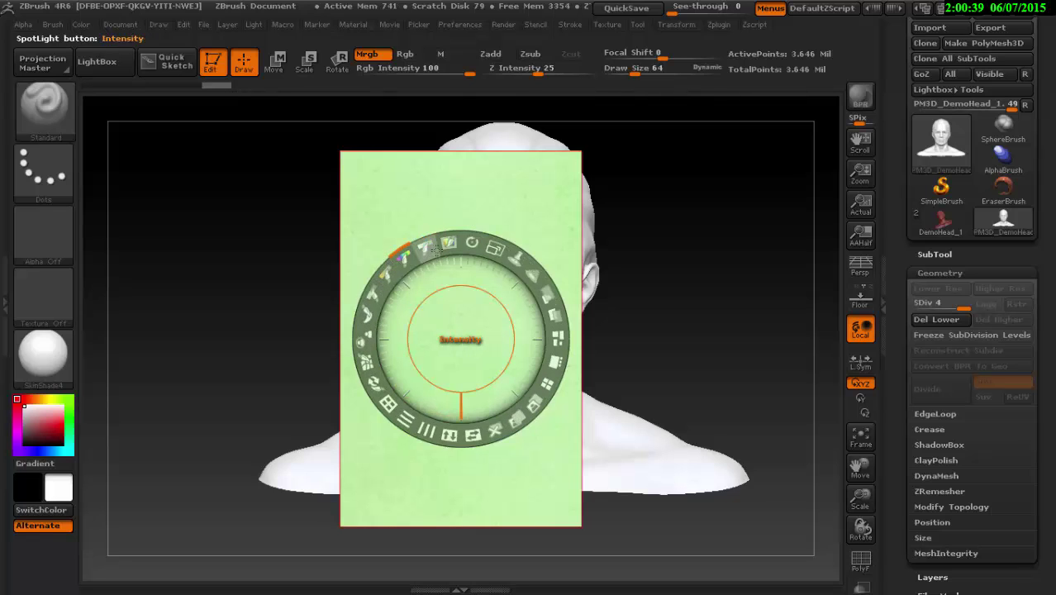
{"action": "left_click_drag", "start_coordinate": [429, 251], "coordinate": [397, 266]}
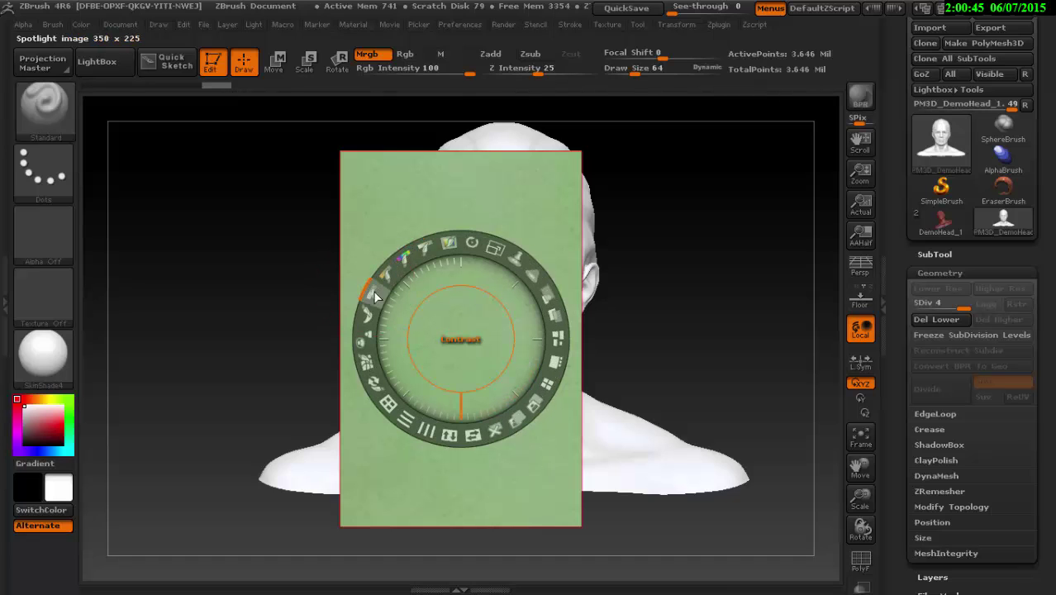
{"action": "mouse_move", "coordinate": [368, 308]}
{"action": "left_mouse_down"}
{"action": "mouse_move", "coordinate": [373, 277]}
{"action": "mouse_move", "coordinate": [417, 265]}
{"action": "mouse_move", "coordinate": [361, 315]}
{"action": "mouse_move", "coordinate": [403, 252]}
{"action": "mouse_move", "coordinate": [459, 241]}
{"action": "mouse_move", "coordinate": [461, 266]}
{"action": "mouse_move", "coordinate": [388, 272]}
{"action": "mouse_move", "coordinate": [467, 240]}
{"action": "mouse_move", "coordinate": [391, 277]}
{"action": "left_mouse_up"}
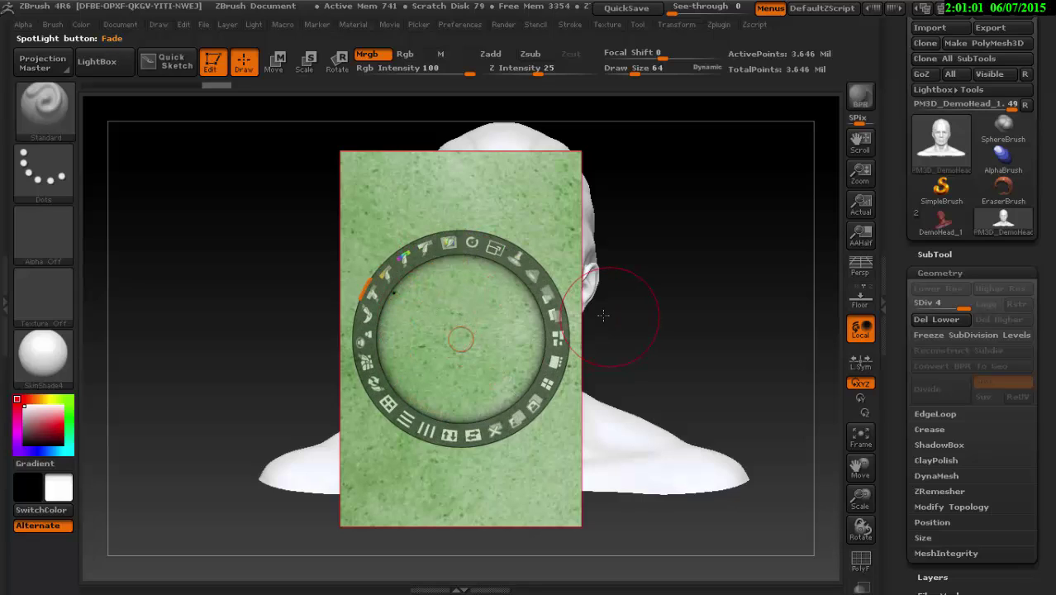
Step: Lower the photo's opacity so the bust's face shows through, then select Tile V
{"action": "left_click", "coordinate": [542, 283]}
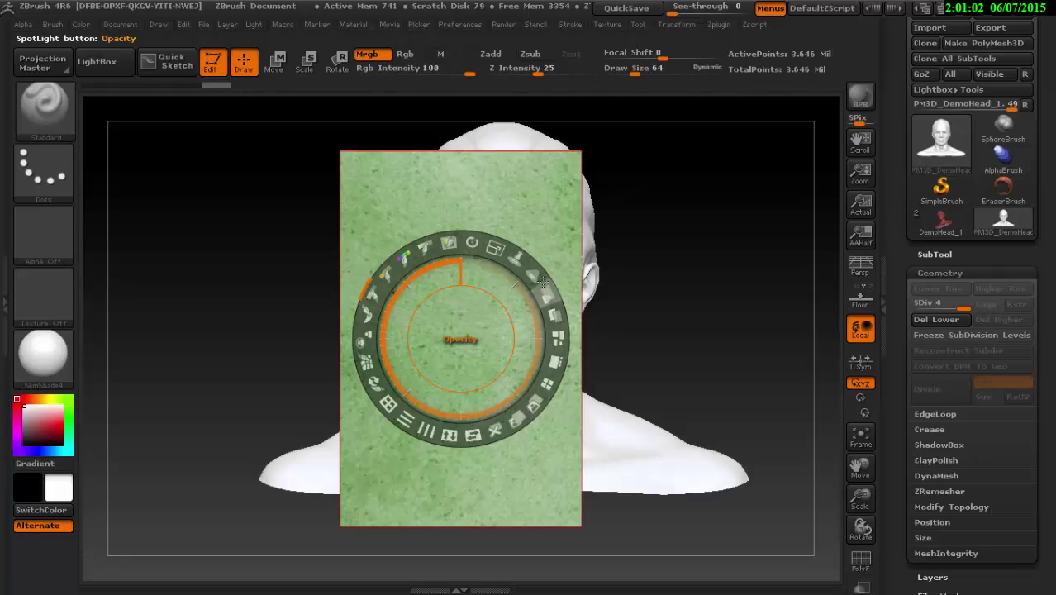
{"action": "left_click_drag", "start_coordinate": [546, 287], "coordinate": [469, 283]}
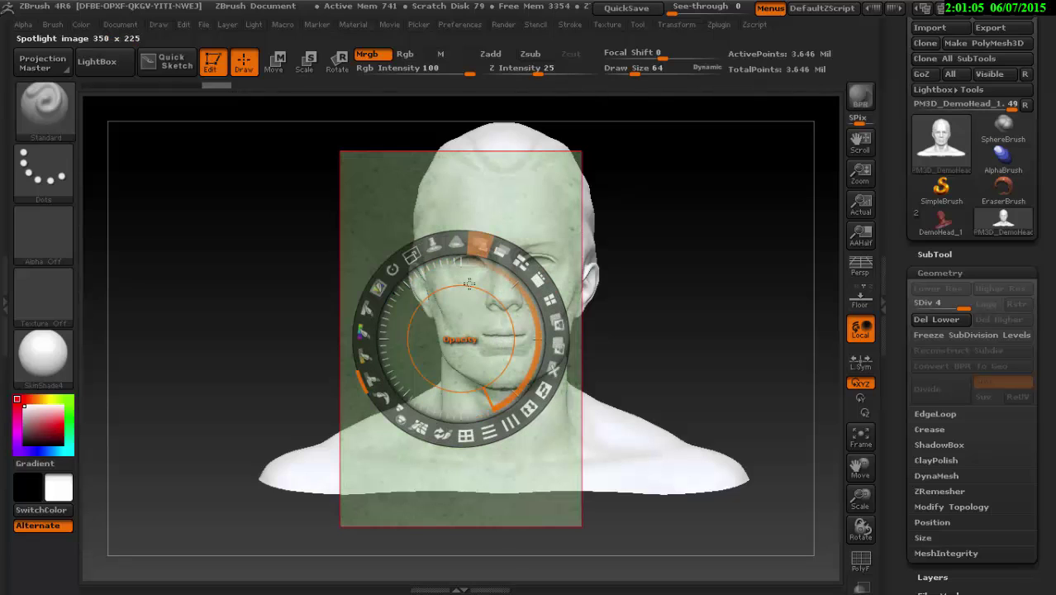
{"action": "left_click_drag", "start_coordinate": [469, 284], "coordinate": [487, 300]}
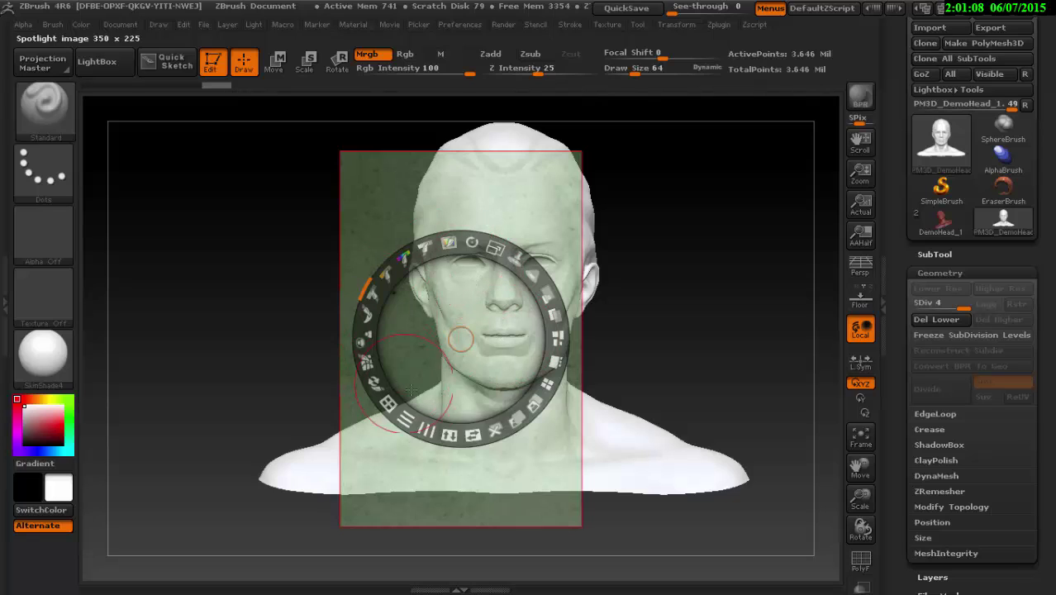
{"action": "left_click", "coordinate": [405, 420]}
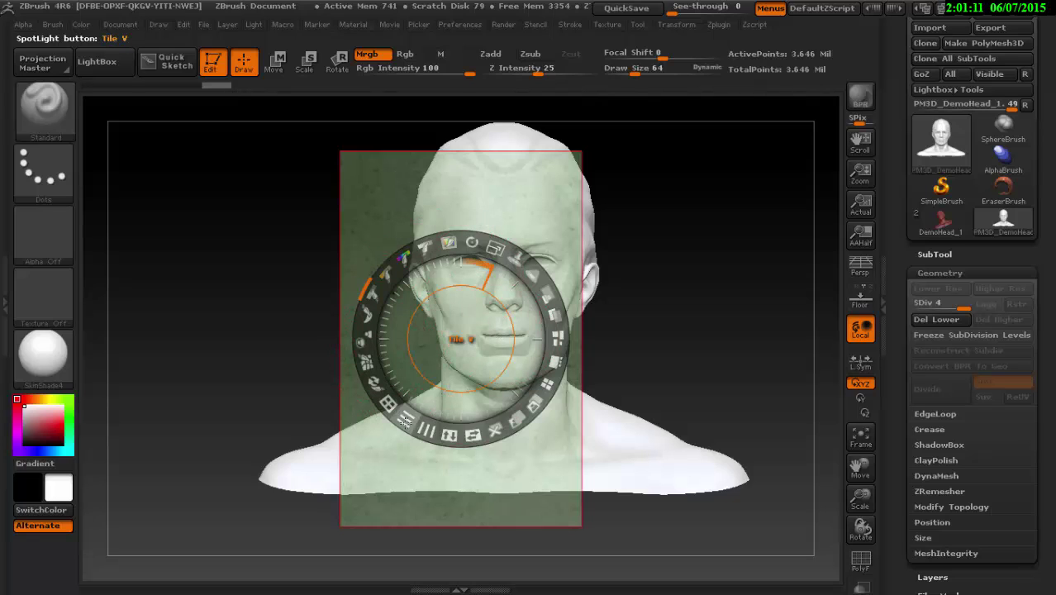
Step: Hide the Spotlight dial with Z and move the view in closer on the face
{"action": "key", "text": "z"}
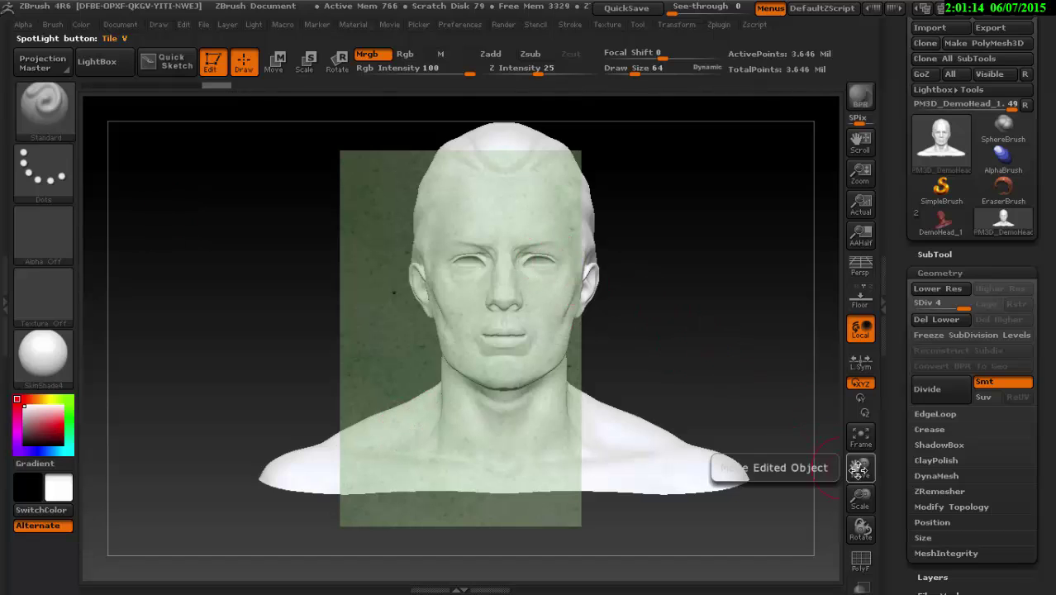
{"action": "mouse_move", "coordinate": [861, 469]}
{"action": "left_mouse_down"}
{"action": "mouse_move", "coordinate": [860, 589]}
{"action": "mouse_move", "coordinate": [870, 506]}
{"action": "mouse_move", "coordinate": [869, 588]}
{"action": "left_mouse_up"}
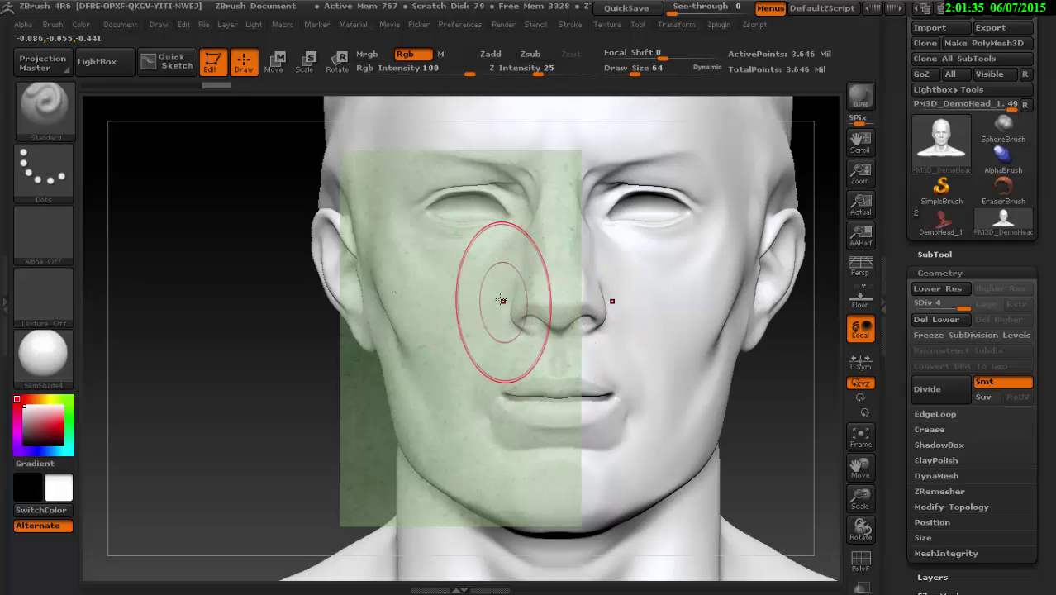
Step: Paint the skin photo around the eyes, forehead, cheeks, chin, jaw and face sides
{"action": "mouse_move", "coordinate": [500, 237]}
{"action": "left_mouse_down"}
{"action": "mouse_move", "coordinate": [409, 243]}
{"action": "mouse_move", "coordinate": [436, 322]}
{"action": "mouse_move", "coordinate": [485, 366]}
{"action": "mouse_move", "coordinate": [529, 306]}
{"action": "mouse_move", "coordinate": [522, 244]}
{"action": "mouse_move", "coordinate": [436, 111]}
{"action": "mouse_move", "coordinate": [460, 136]}
{"action": "mouse_move", "coordinate": [483, 136]}
{"action": "left_mouse_up"}
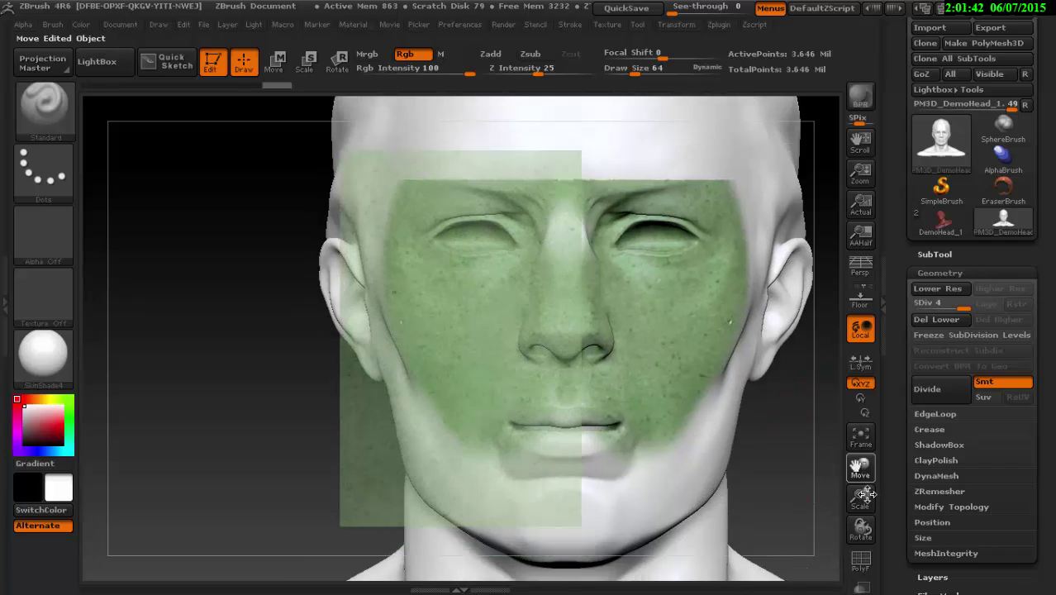
{"action": "left_click_drag", "start_coordinate": [860, 463], "coordinate": [707, 213]}
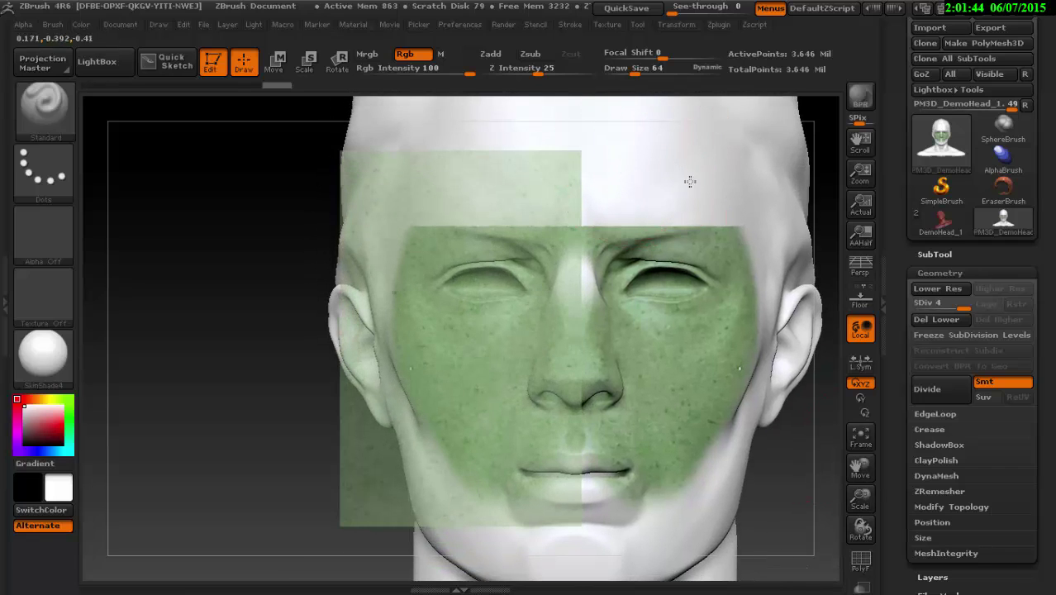
{"action": "mouse_move", "coordinate": [627, 113]}
{"action": "left_mouse_down"}
{"action": "mouse_move", "coordinate": [539, 182]}
{"action": "mouse_move", "coordinate": [463, 206]}
{"action": "mouse_move", "coordinate": [444, 242]}
{"action": "left_mouse_up"}
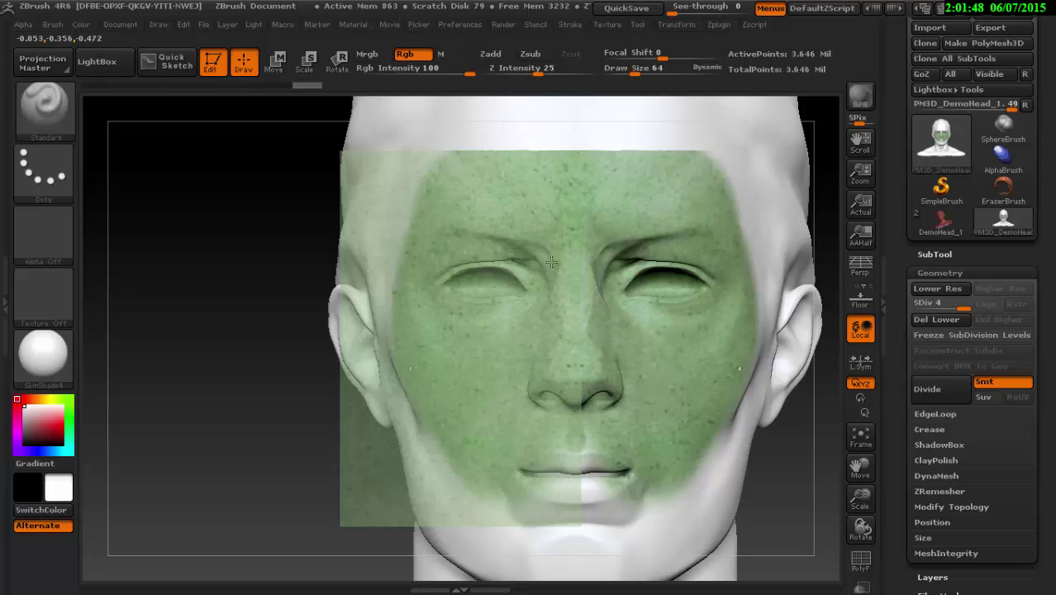
{"action": "mouse_move", "coordinate": [524, 440]}
{"action": "left_mouse_down"}
{"action": "mouse_move", "coordinate": [487, 504]}
{"action": "mouse_move", "coordinate": [416, 274]}
{"action": "mouse_move", "coordinate": [481, 213]}
{"action": "left_mouse_up"}
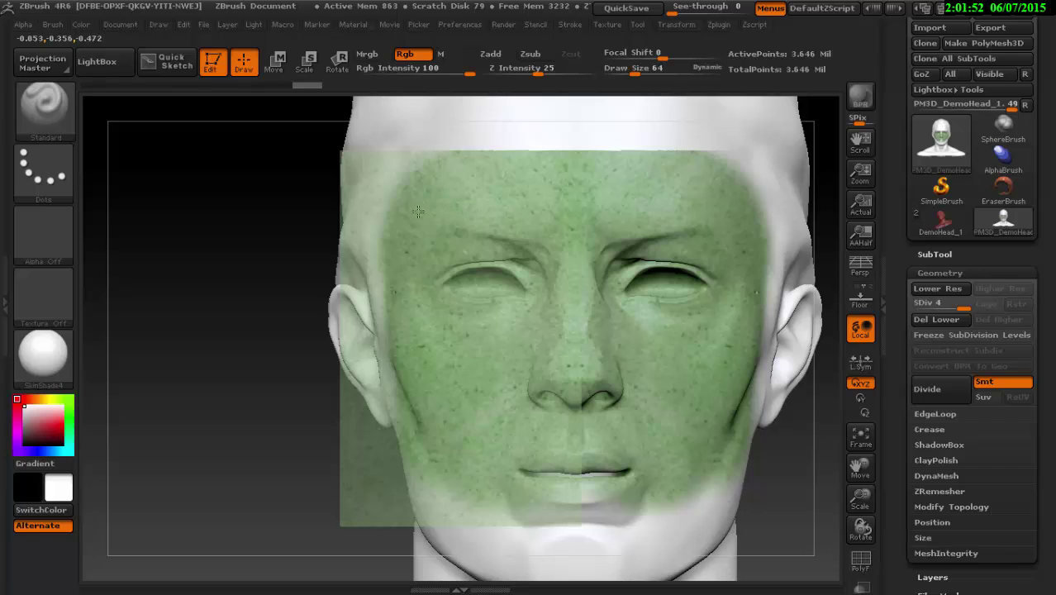
{"action": "mouse_move", "coordinate": [418, 211]}
{"action": "left_mouse_down"}
{"action": "mouse_move", "coordinate": [369, 355]}
{"action": "mouse_move", "coordinate": [447, 512]}
{"action": "left_mouse_up"}
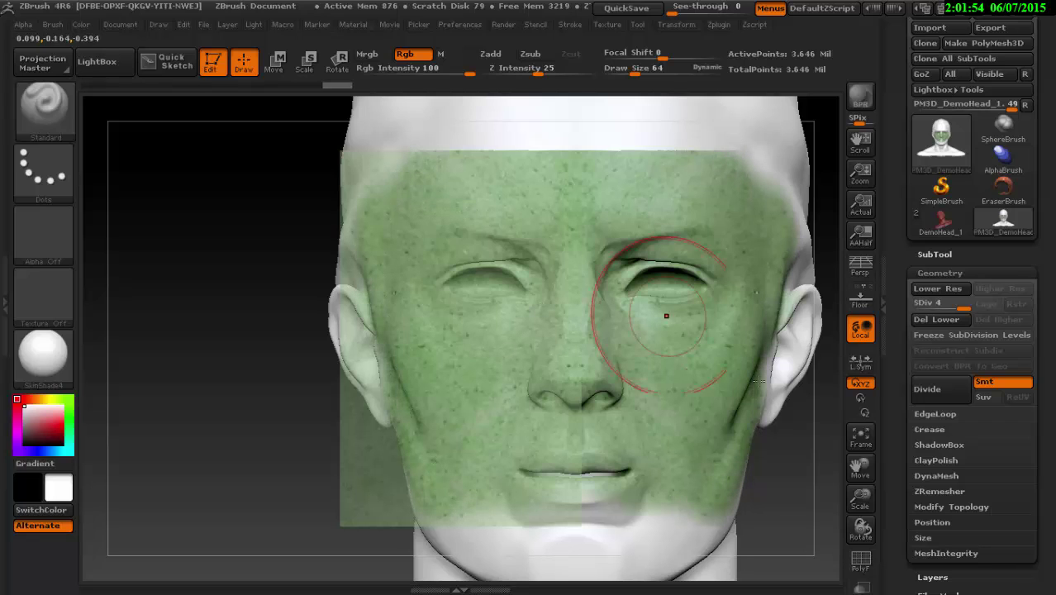
{"action": "left_click_drag", "start_coordinate": [860, 467], "coordinate": [858, 397]}
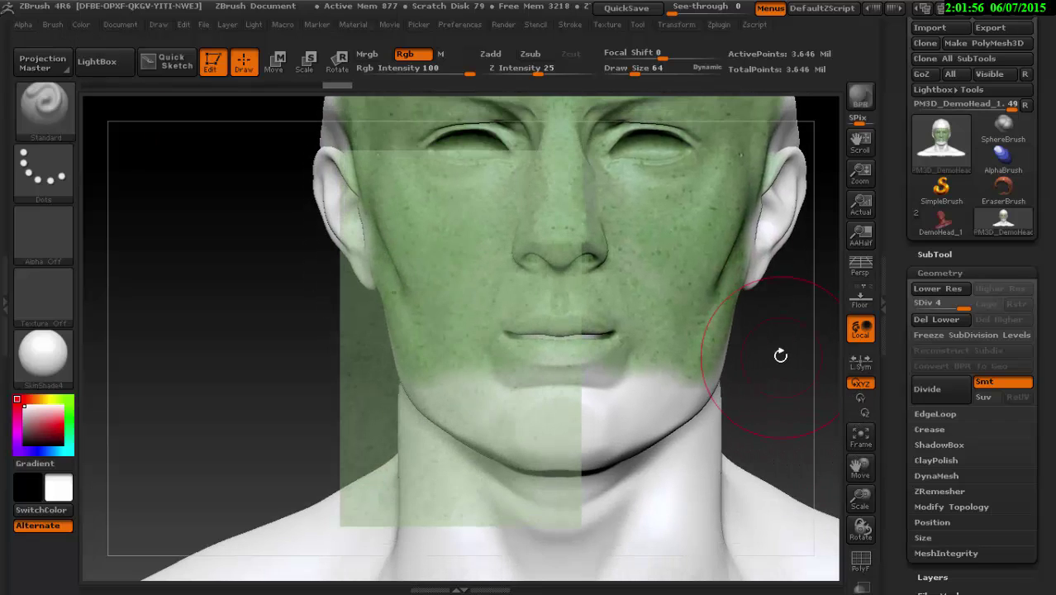
{"action": "mouse_move", "coordinate": [533, 428]}
{"action": "left_mouse_down"}
{"action": "mouse_move", "coordinate": [430, 389]}
{"action": "mouse_move", "coordinate": [461, 344]}
{"action": "left_mouse_up"}
Step: Check the head in three-quarter view, then add more skin paint across the forehead
{"action": "left_click_drag", "start_coordinate": [860, 529], "coordinate": [904, 525]}
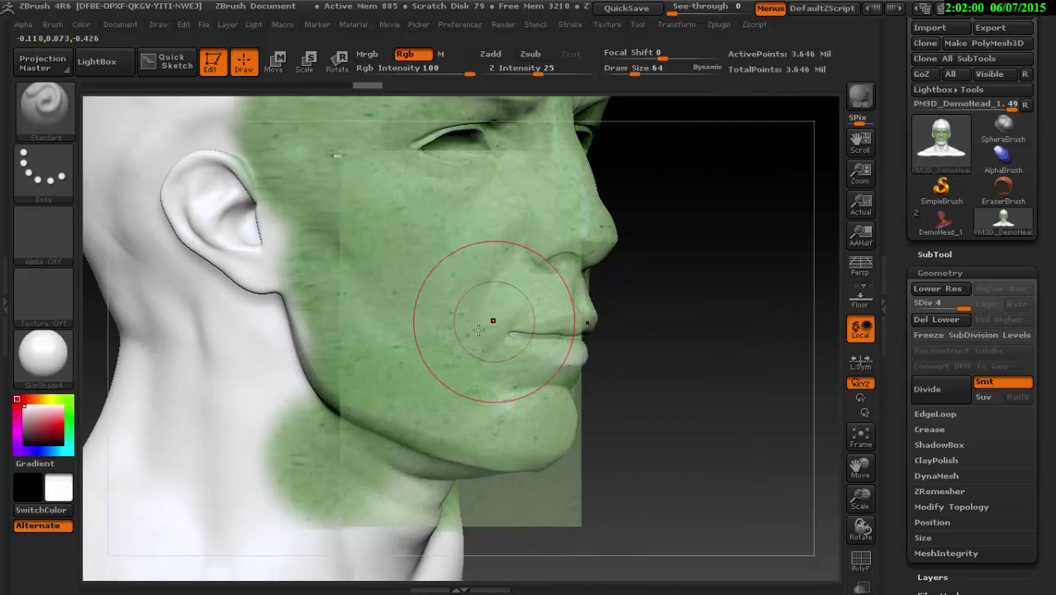
{"action": "left_click_drag", "start_coordinate": [459, 325], "coordinate": [523, 335], "text": "alt"}
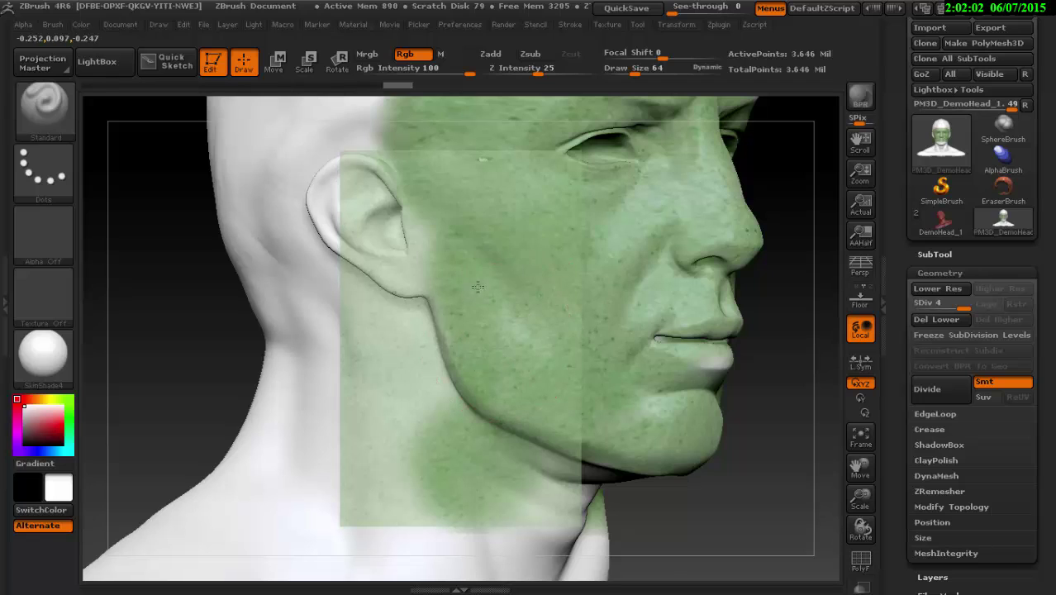
{"action": "mouse_move", "coordinate": [463, 198]}
{"action": "left_mouse_down", "text": "alt"}
{"action": "mouse_move", "coordinate": [496, 314]}
{"action": "mouse_move", "coordinate": [434, 333]}
{"action": "mouse_move", "coordinate": [432, 361]}
{"action": "left_mouse_up", "text": "alt"}
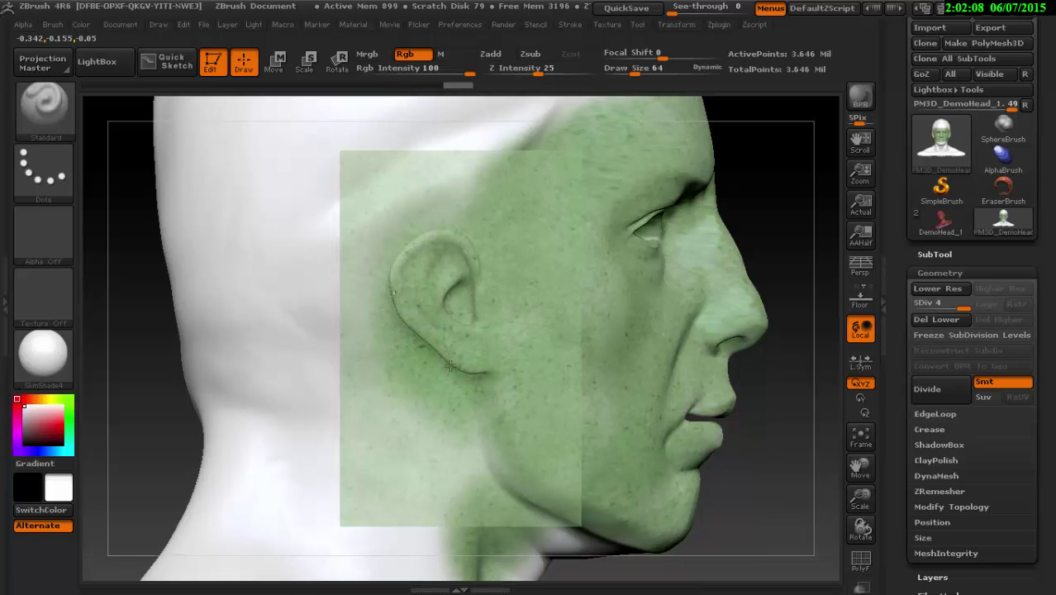
{"action": "mouse_move", "coordinate": [471, 405]}
{"action": "left_mouse_down", "text": "alt"}
{"action": "mouse_move", "coordinate": [490, 289]}
{"action": "mouse_move", "coordinate": [590, 432]}
{"action": "mouse_move", "coordinate": [508, 291]}
{"action": "mouse_move", "coordinate": [485, 317]}
{"action": "mouse_move", "coordinate": [408, 298]}
{"action": "mouse_move", "coordinate": [440, 342]}
{"action": "left_mouse_up", "text": "alt"}
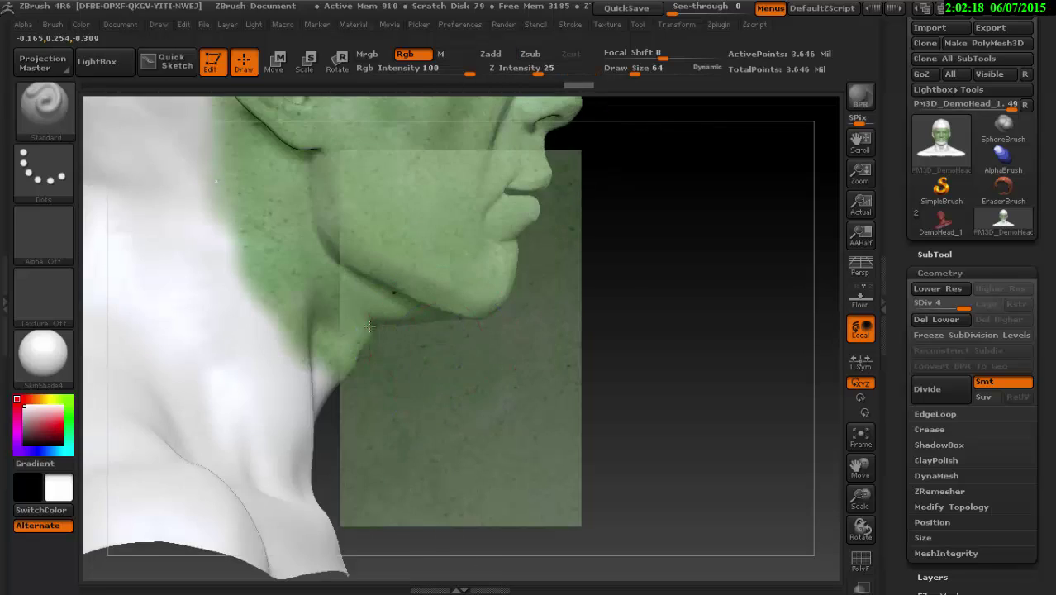
{"action": "mouse_move", "coordinate": [368, 325]}
{"action": "left_mouse_down", "text": "shift"}
{"action": "mouse_move", "coordinate": [354, 323]}
{"action": "mouse_move", "coordinate": [510, 405]}
{"action": "left_mouse_up", "text": "shift"}
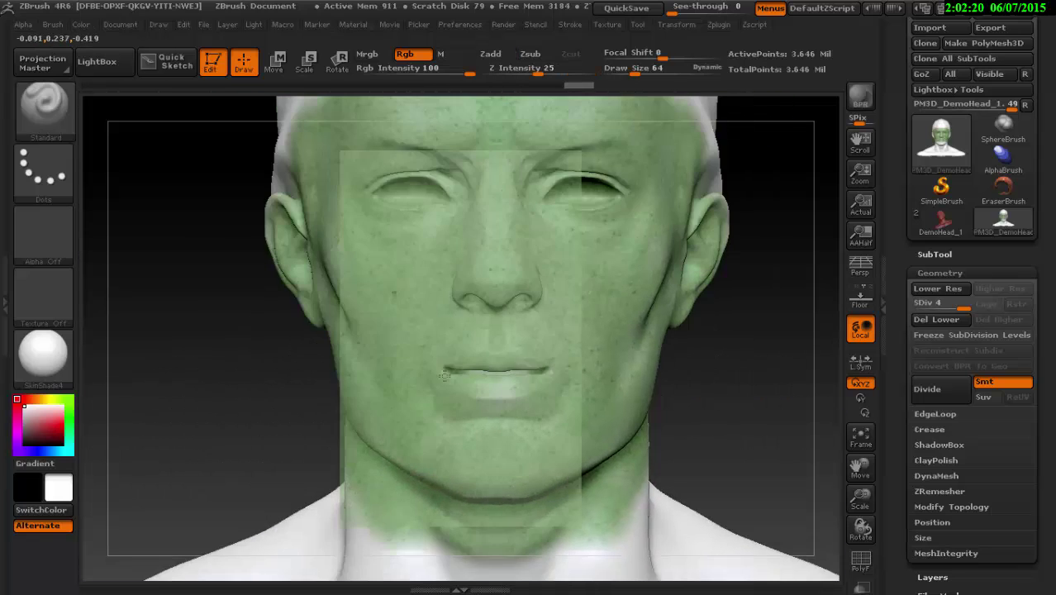
{"action": "left_click_drag", "start_coordinate": [502, 358], "coordinate": [498, 402], "text": "alt"}
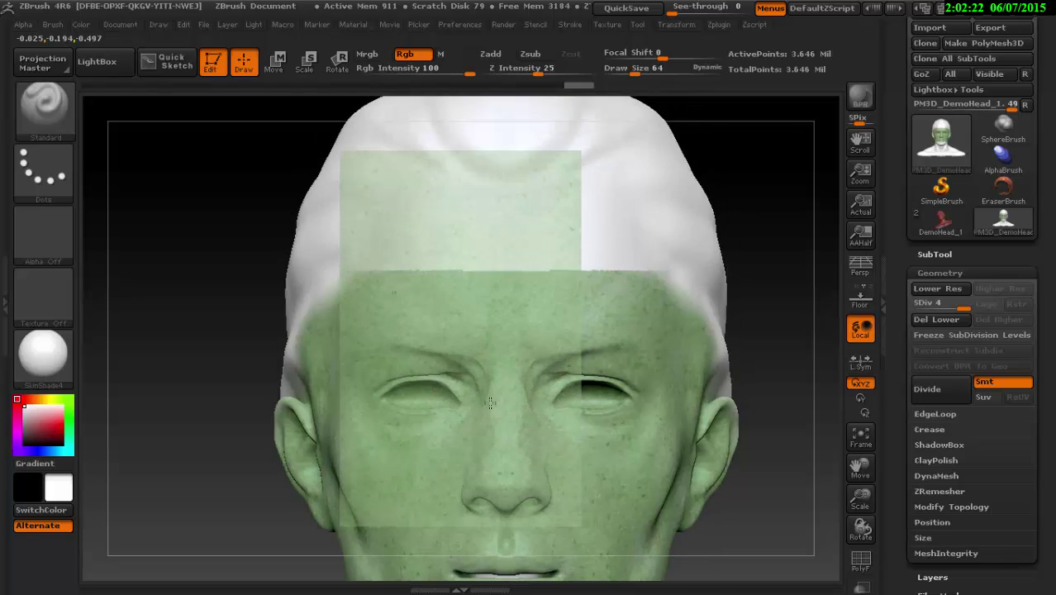
{"action": "left_click", "coordinate": [501, 280]}
{"action": "mouse_move", "coordinate": [492, 247]}
{"action": "left_mouse_down"}
{"action": "mouse_move", "coordinate": [400, 376]}
{"action": "mouse_move", "coordinate": [468, 298]}
{"action": "left_mouse_up"}
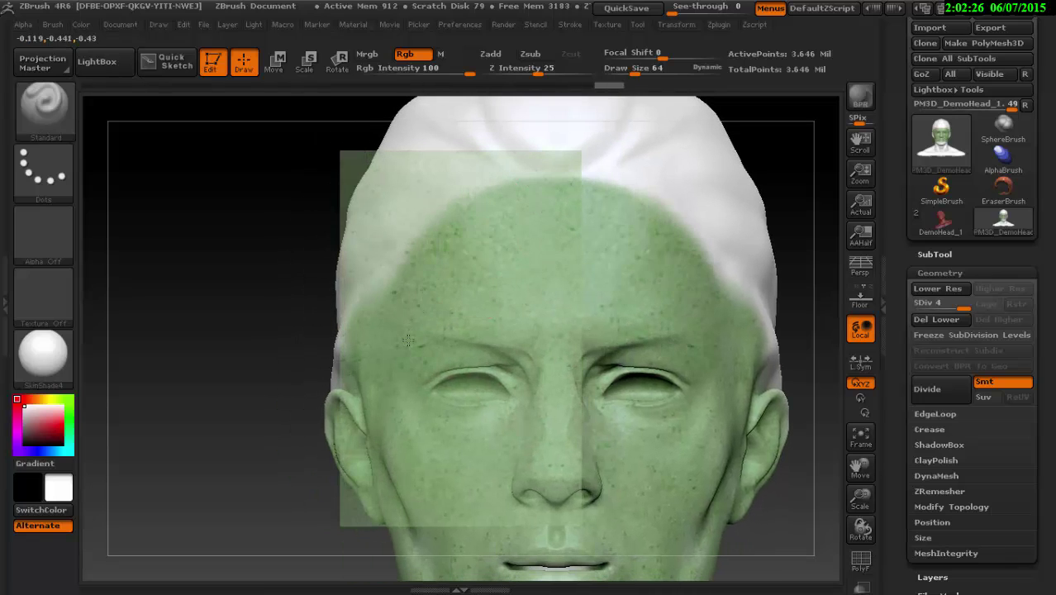
{"action": "mouse_move", "coordinate": [398, 289]}
{"action": "left_mouse_down", "text": "alt"}
{"action": "mouse_move", "coordinate": [456, 223]}
{"action": "mouse_move", "coordinate": [395, 186]}
{"action": "mouse_move", "coordinate": [388, 157]}
{"action": "left_mouse_up", "text": "alt"}
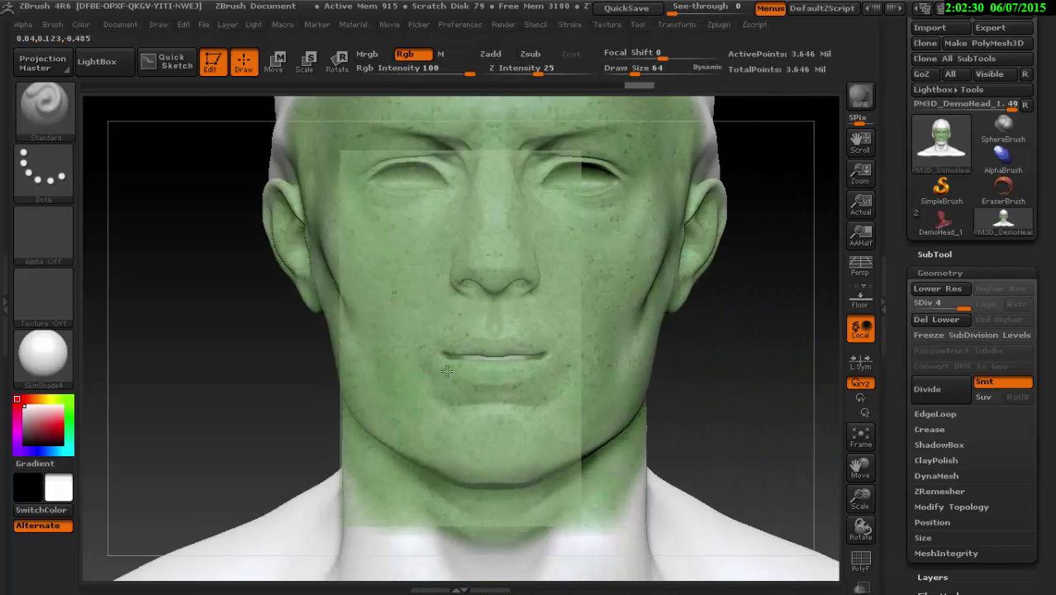
{"action": "left_click_drag", "start_coordinate": [436, 248], "coordinate": [565, 353], "text": "alt"}
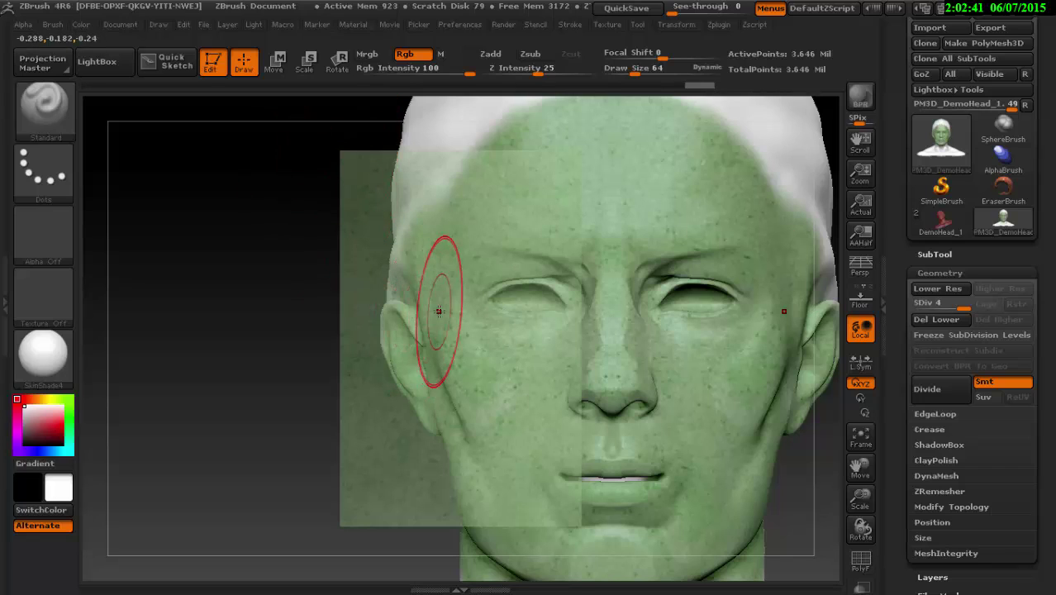
Step: Hide the Spotlight controls and projected skin photo, then spin the head to check its side
{"action": "key", "text": "shift+z"}
{"action": "key", "text": "z"}
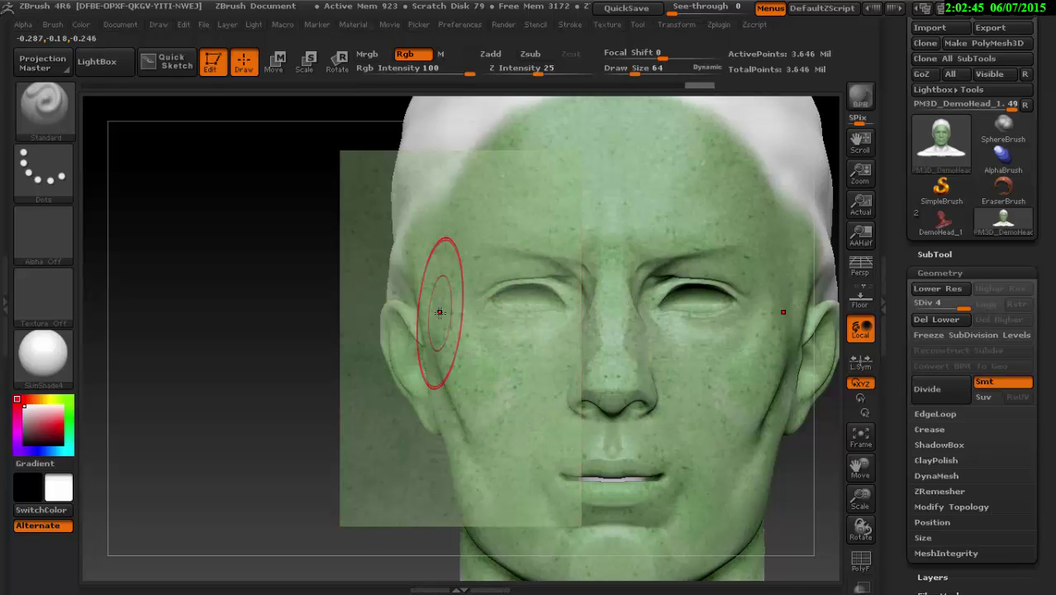
{"action": "key", "text": "shift"}
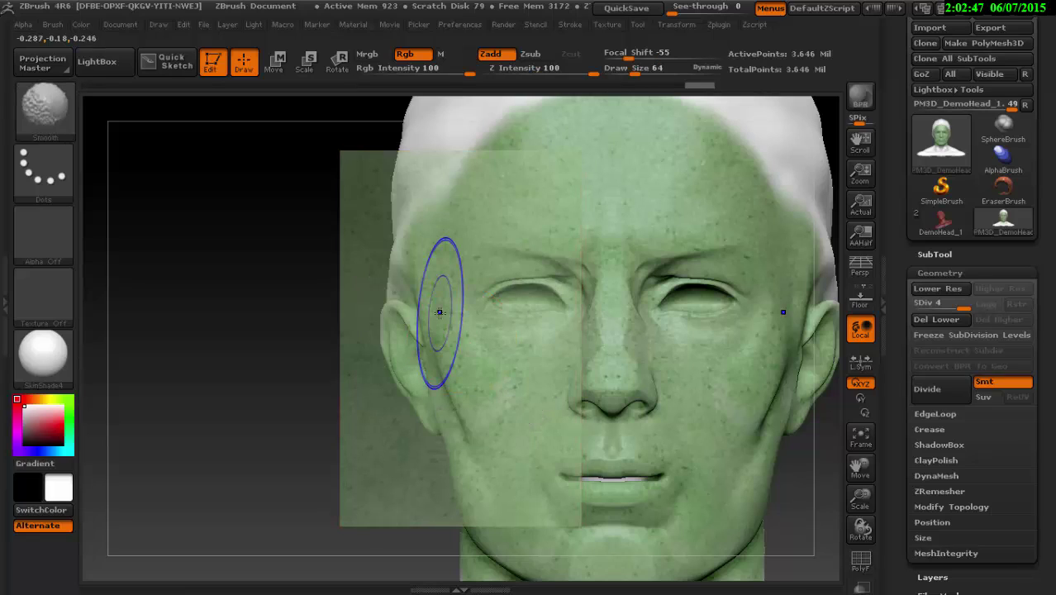
{"action": "key", "text": "shift+z"}
{"action": "left_click_drag", "start_coordinate": [419, 353], "coordinate": [401, 342], "text": "shift"}
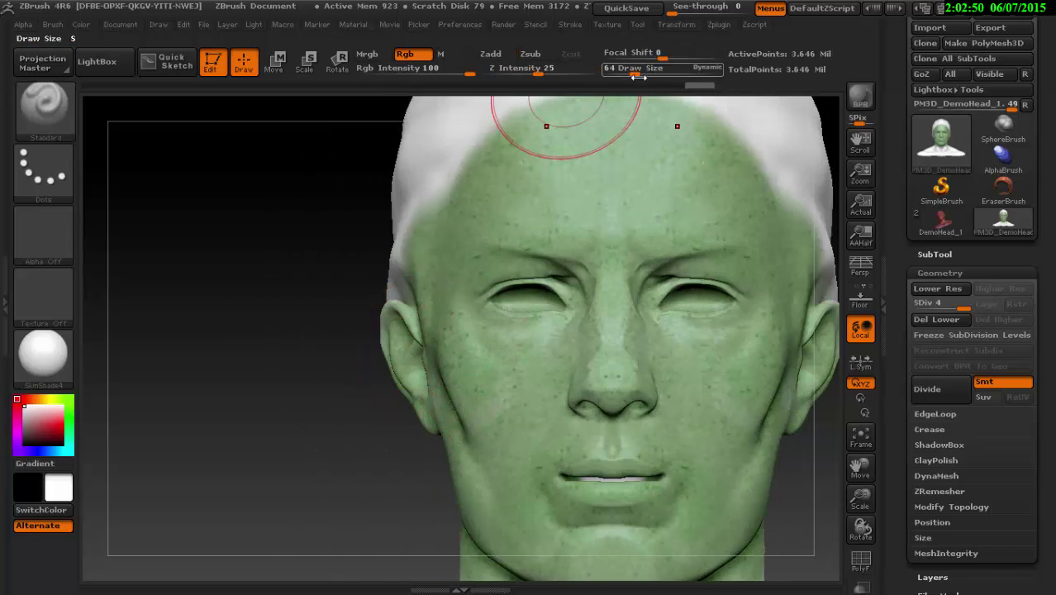
Step: Set Draw Size to 140 and Rgb Intensity to 5, undoing a dark test stroke
{"action": "left_click_drag", "start_coordinate": [635, 74], "coordinate": [649, 73]}
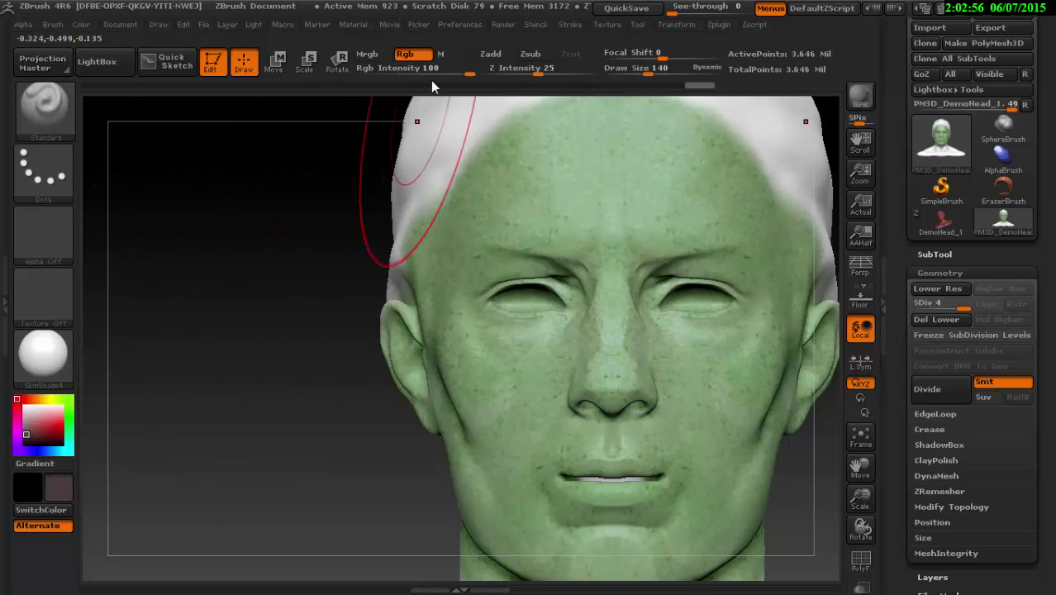
{"action": "left_click_drag", "start_coordinate": [467, 74], "coordinate": [438, 74]}
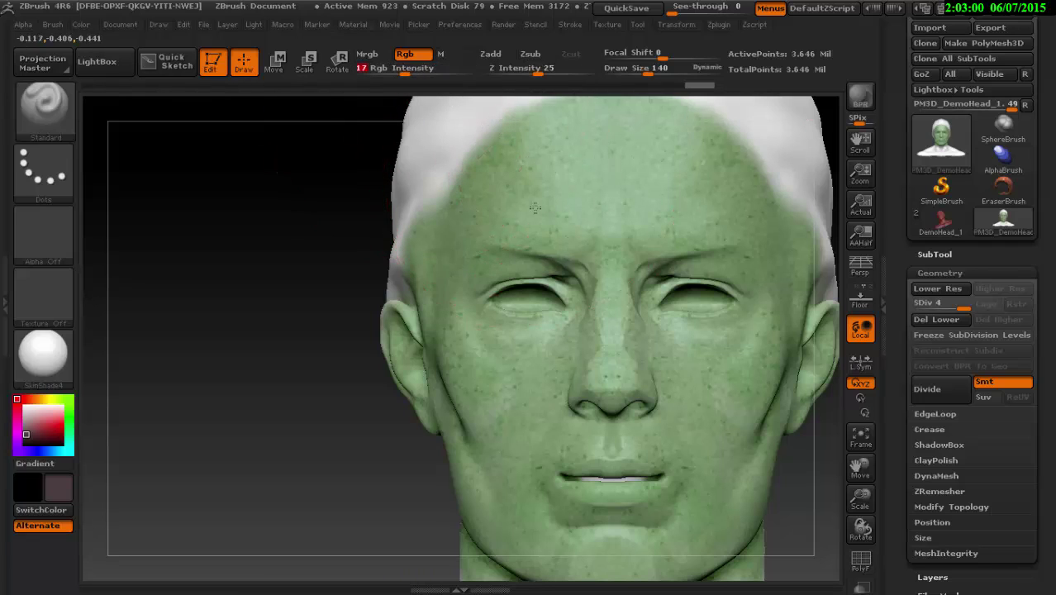
{"action": "mouse_move", "coordinate": [611, 165]}
{"action": "left_mouse_down"}
{"action": "mouse_move", "coordinate": [466, 489]}
{"action": "mouse_move", "coordinate": [578, 389]}
{"action": "left_mouse_up"}
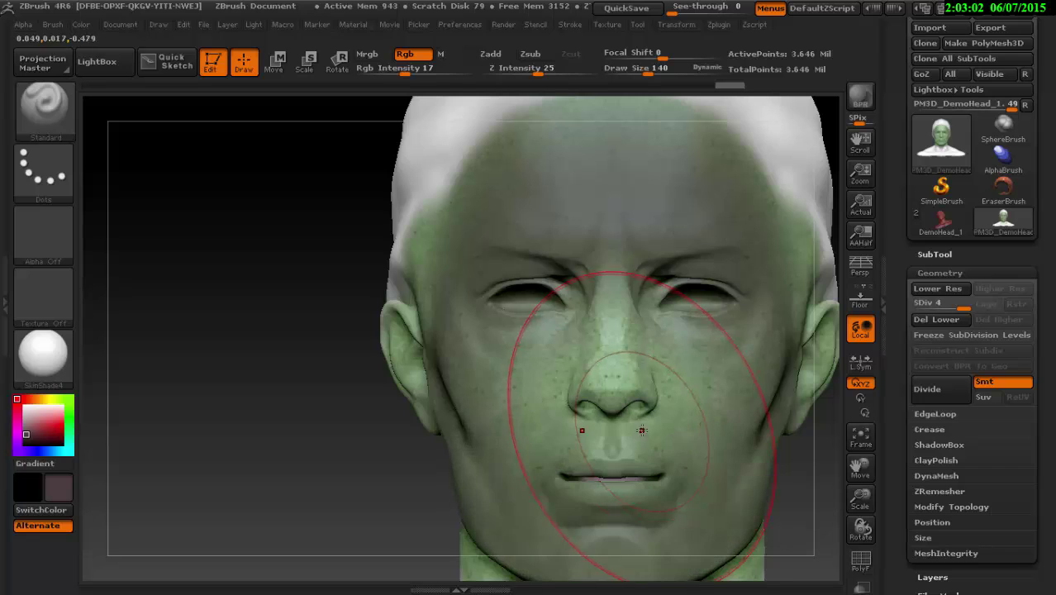
{"action": "key", "text": "ctrl+z"}
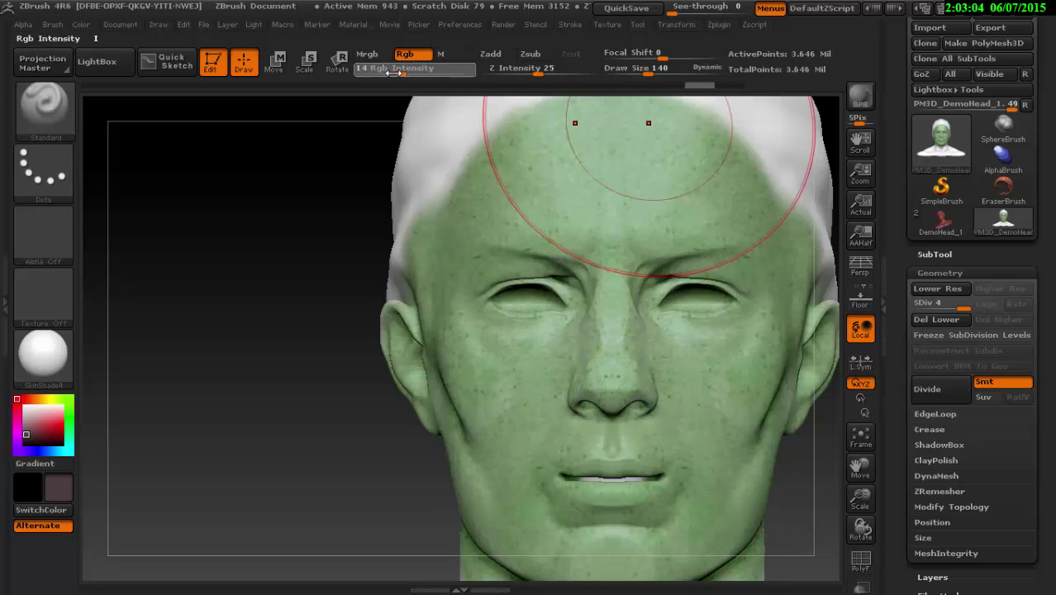
{"action": "left_click_drag", "start_coordinate": [383, 73], "coordinate": [383, 73]}
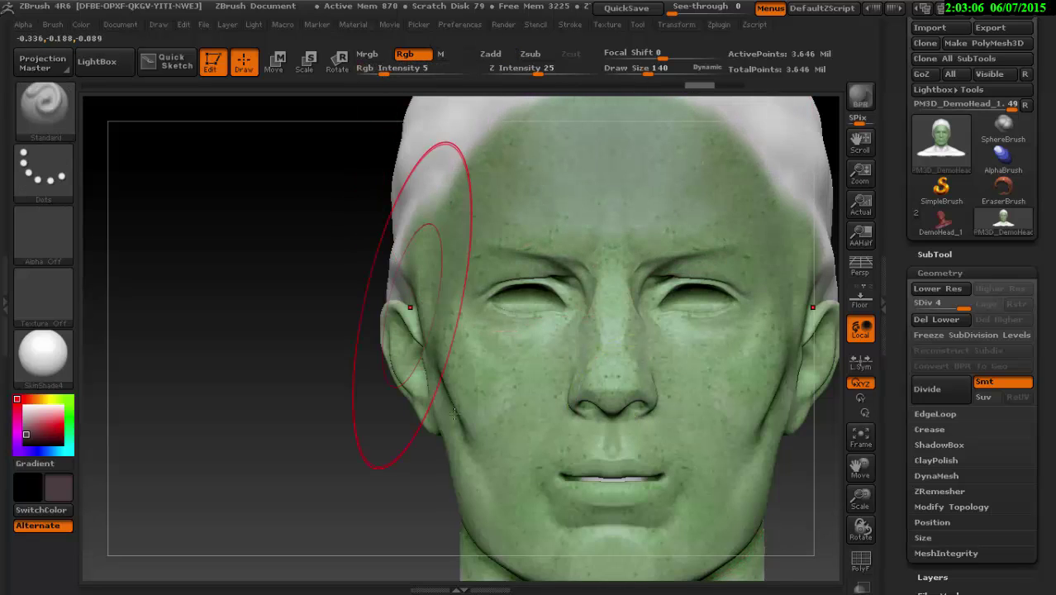
Step: Reframe the head, zoom in on the eyes and nose, and lower draw size to 21
{"action": "left_click_drag", "start_coordinate": [448, 495], "coordinate": [430, 376], "text": "alt"}
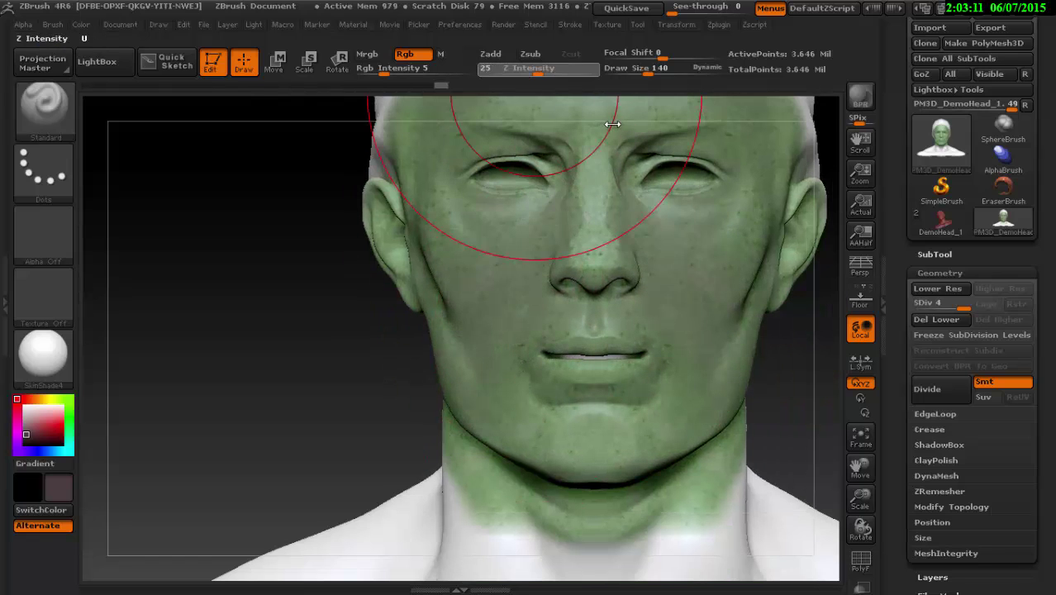
{"action": "left_click_drag", "start_coordinate": [571, 327], "coordinate": [596, 225]}
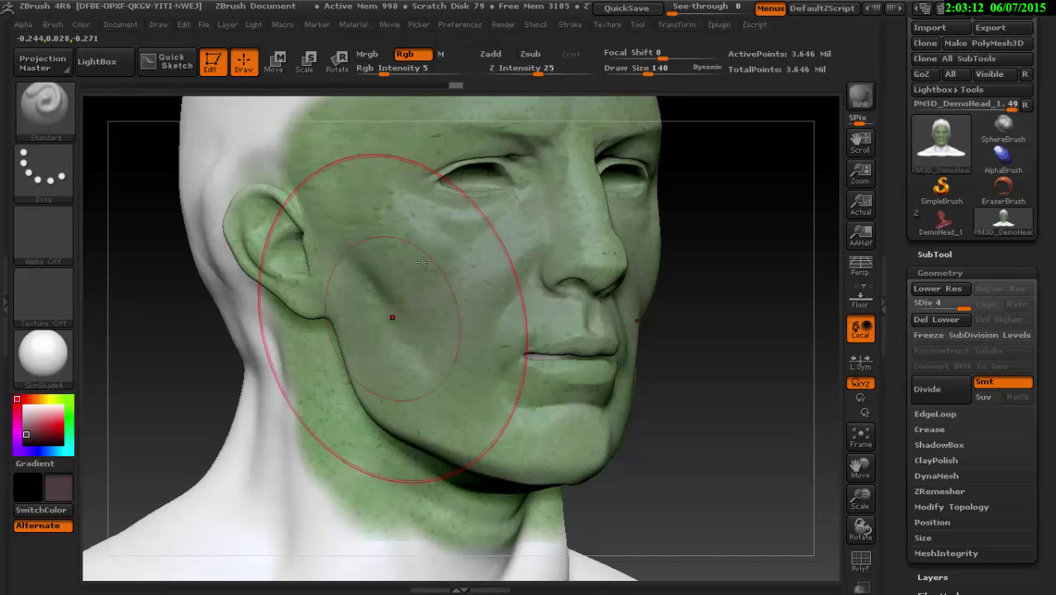
{"action": "left_click_drag", "start_coordinate": [389, 277], "coordinate": [596, 152], "text": "shift"}
{"action": "left_click_drag", "start_coordinate": [572, 225], "coordinate": [622, 304], "text": "alt"}
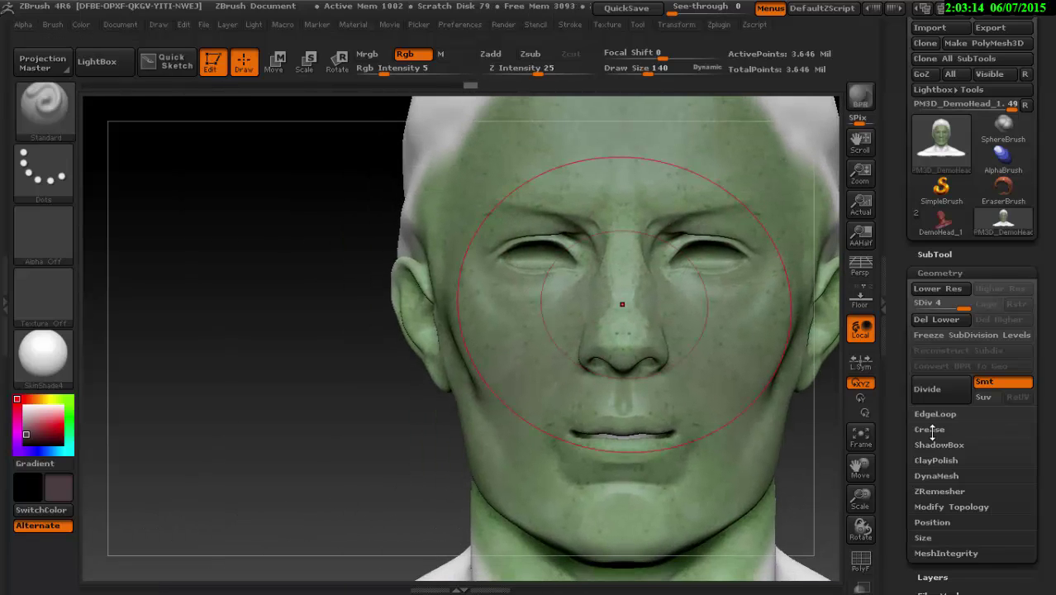
{"action": "left_click_drag", "start_coordinate": [860, 498], "coordinate": [863, 446]}
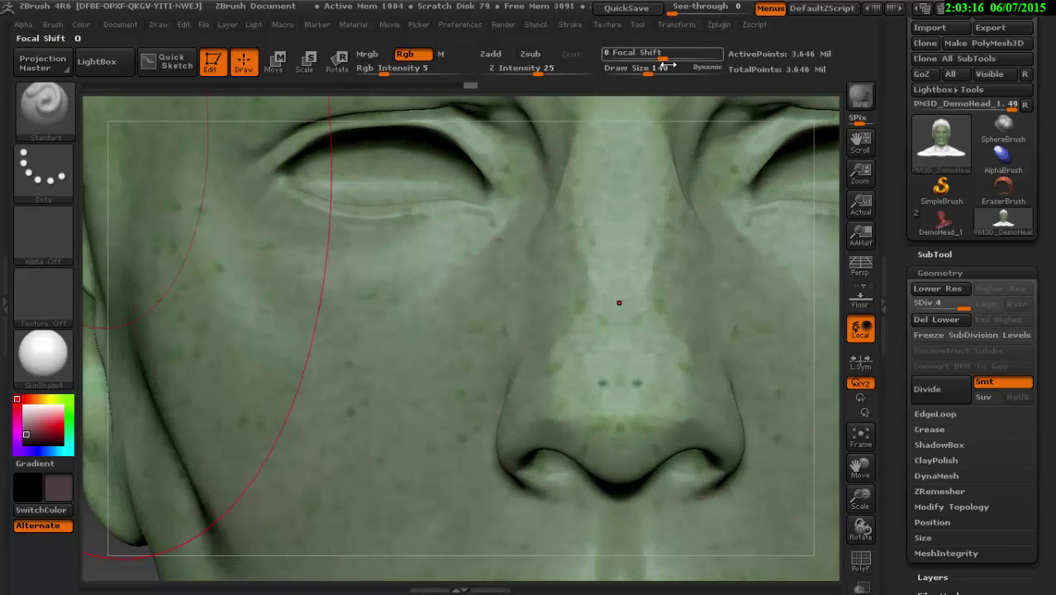
{"action": "left_click_drag", "start_coordinate": [649, 72], "coordinate": [619, 71]}
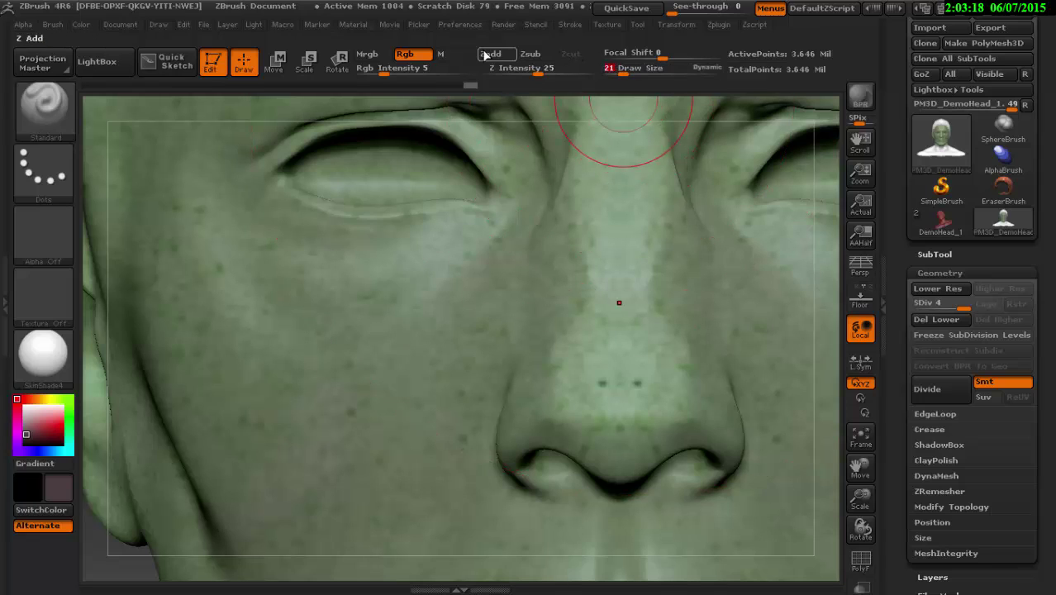
Step: Turn off Rgb and set the brush to the Spray stroke with Alpha 47
{"action": "left_click", "coordinate": [407, 55]}
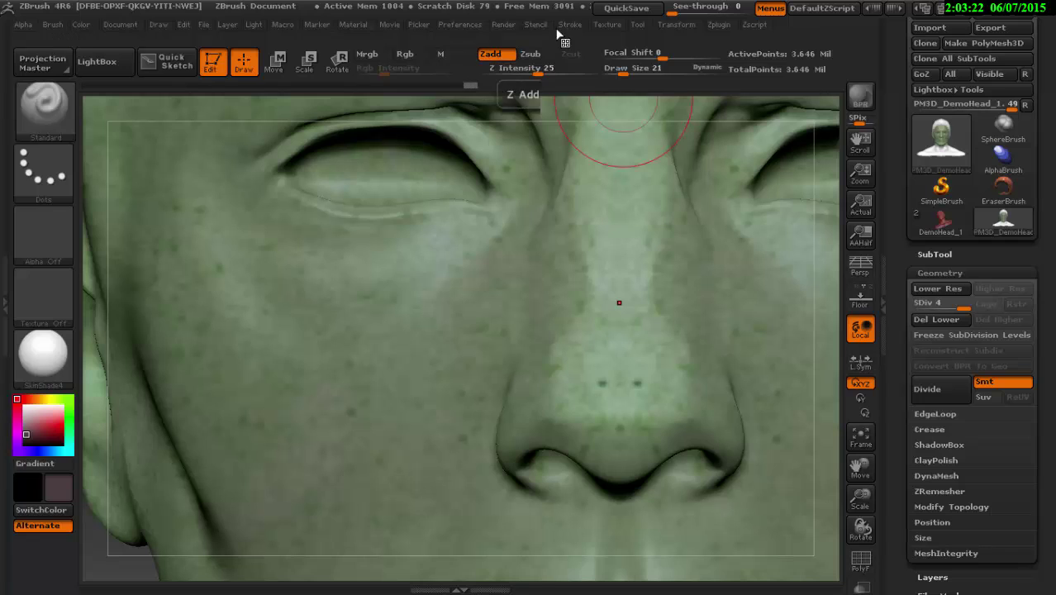
{"action": "left_click", "coordinate": [44, 180]}
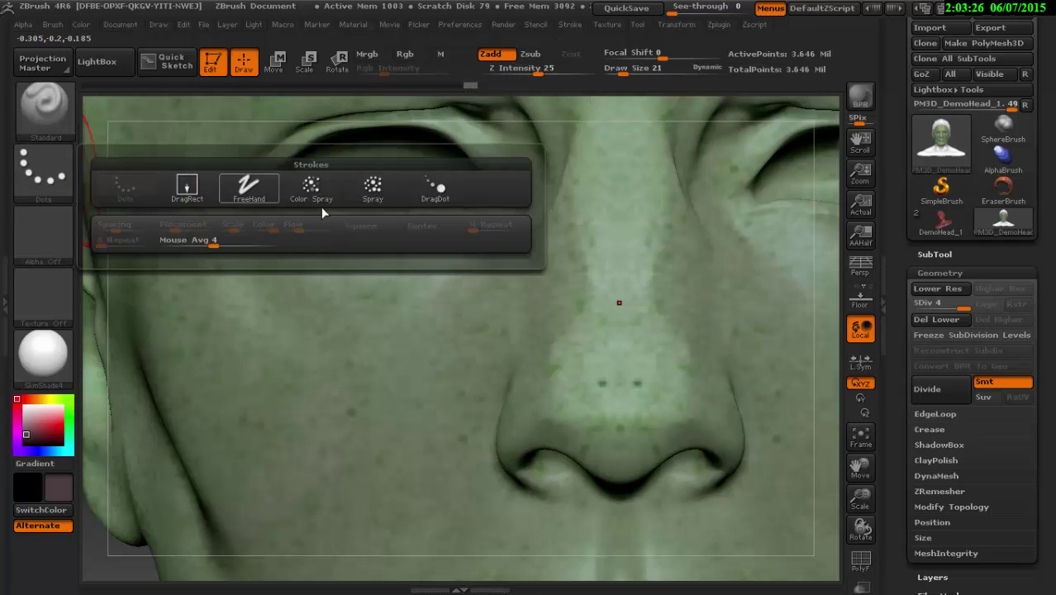
{"action": "left_click", "coordinate": [373, 190]}
{"action": "left_click", "coordinate": [48, 237]}
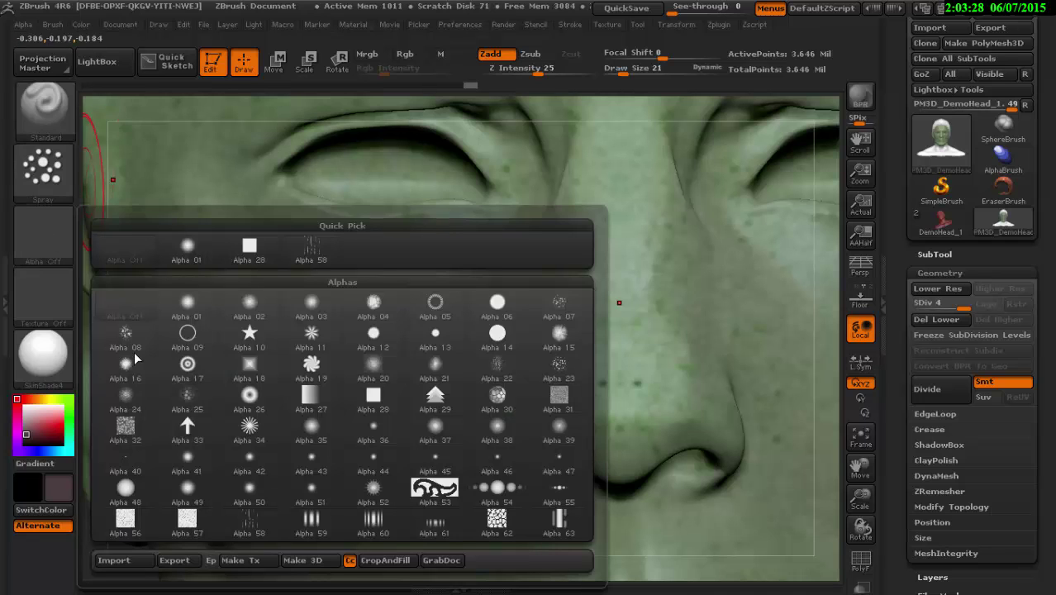
{"action": "left_click", "coordinate": [559, 460]}
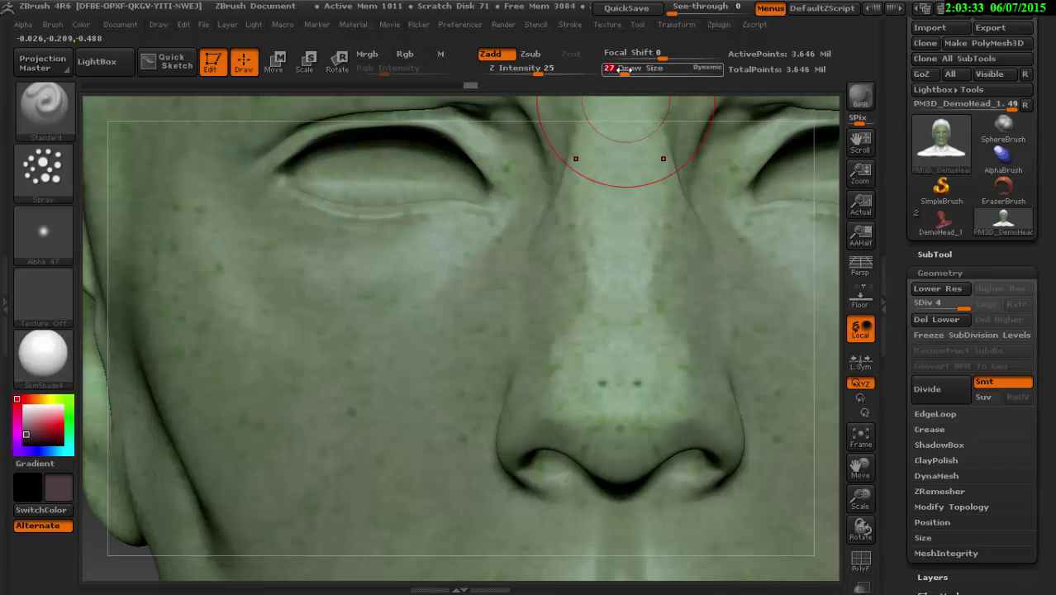
Step: Spray test bumps along the nose bridge, then undo them
{"action": "left_click_drag", "start_coordinate": [620, 149], "coordinate": [599, 388]}
{"action": "key", "text": "ctrl"}
{"action": "key", "text": "ctrl+z"}
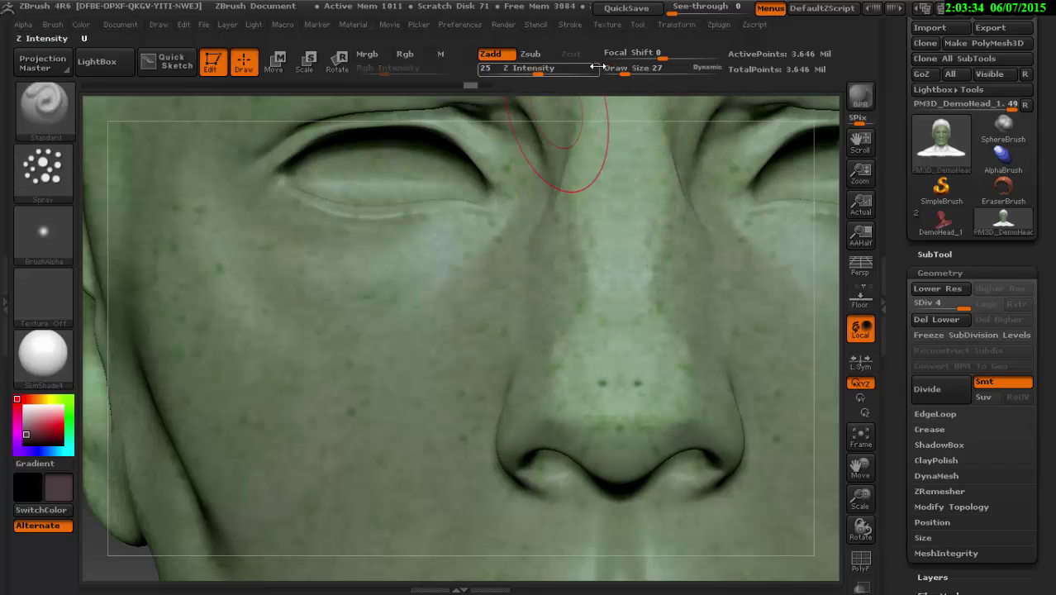
{"action": "key", "text": "u"}
{"action": "type", "text": "15"}
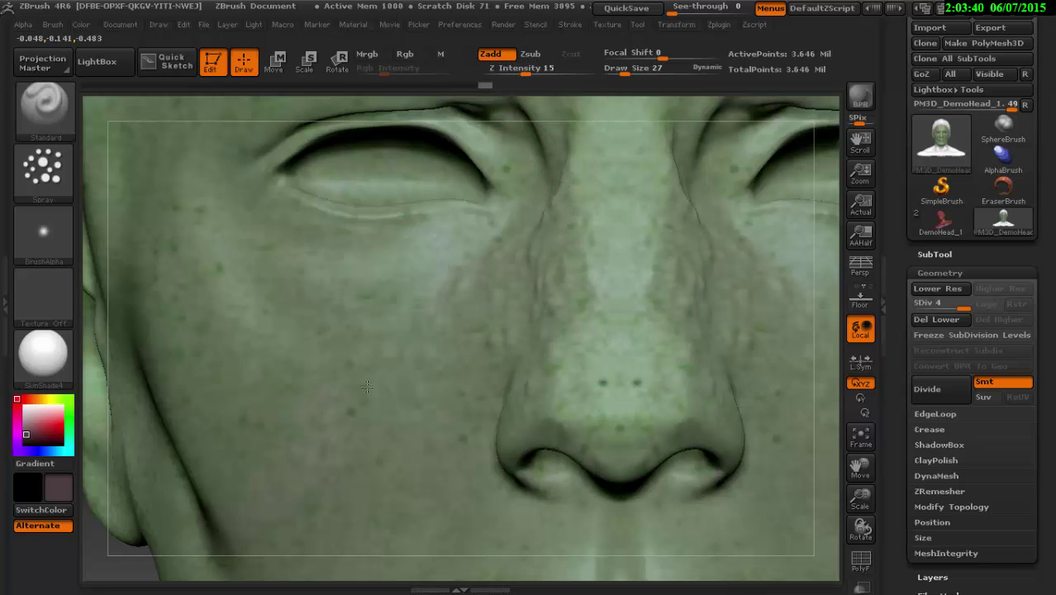
{"action": "left_click", "coordinate": [43, 233]}
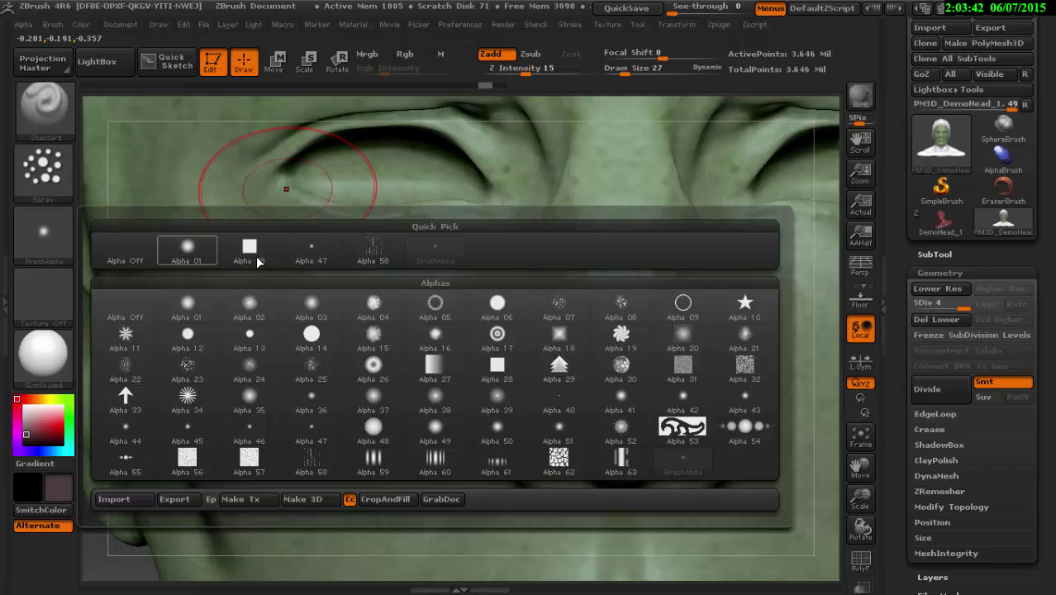
Step: Switch the spray to Alpha 40, smooth away the cheek bumps, and lower Z Intensity
{"action": "left_click", "coordinate": [539, 397]}
{"action": "left_click_drag", "start_coordinate": [371, 384], "coordinate": [413, 347], "text": "shift"}
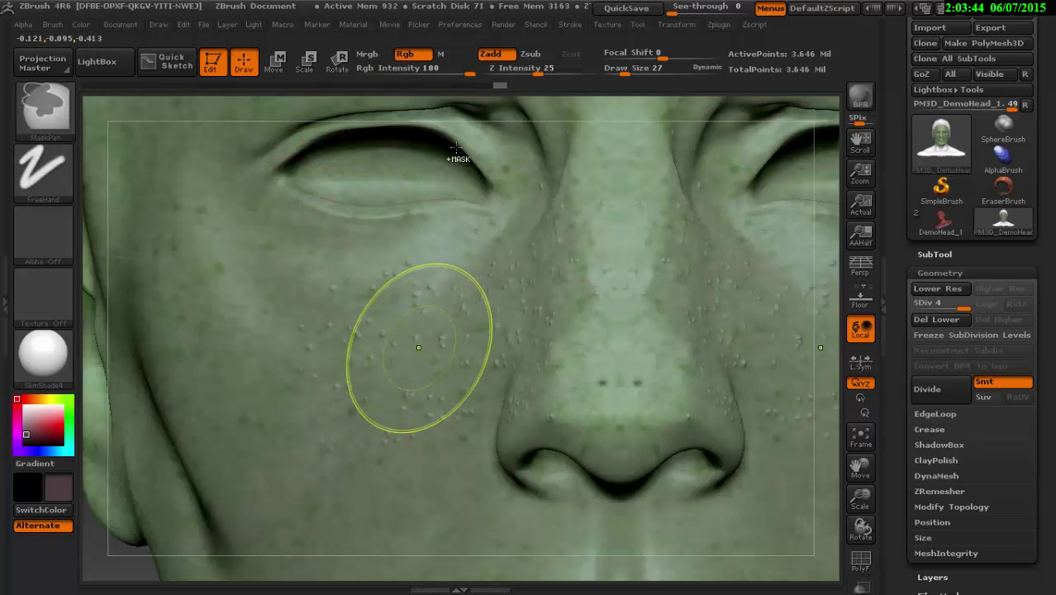
{"action": "left_click_drag", "start_coordinate": [515, 73], "coordinate": [511, 73]}
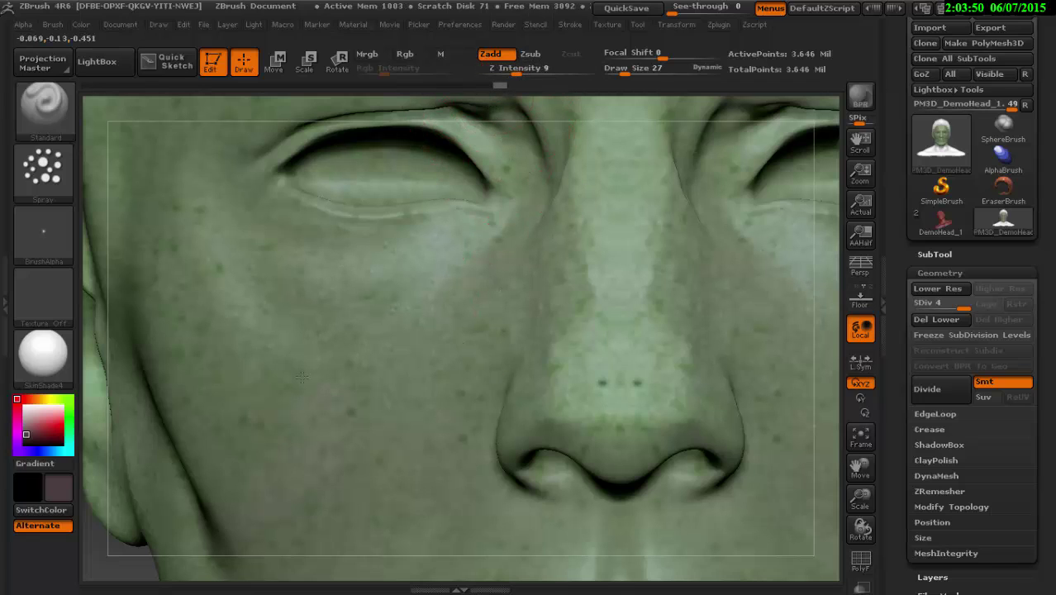
Step: Reframe the view on the face, then raise Z Intensity to 37
{"action": "left_click_drag", "start_coordinate": [222, 229], "coordinate": [247, 232]}
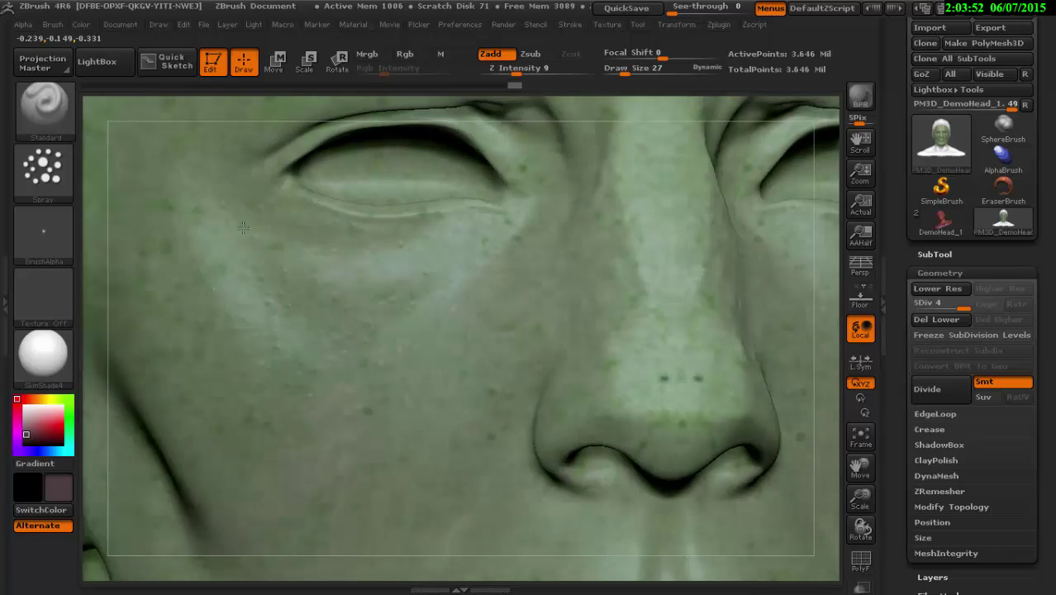
{"action": "left_click_drag", "start_coordinate": [375, 275], "coordinate": [472, 172]}
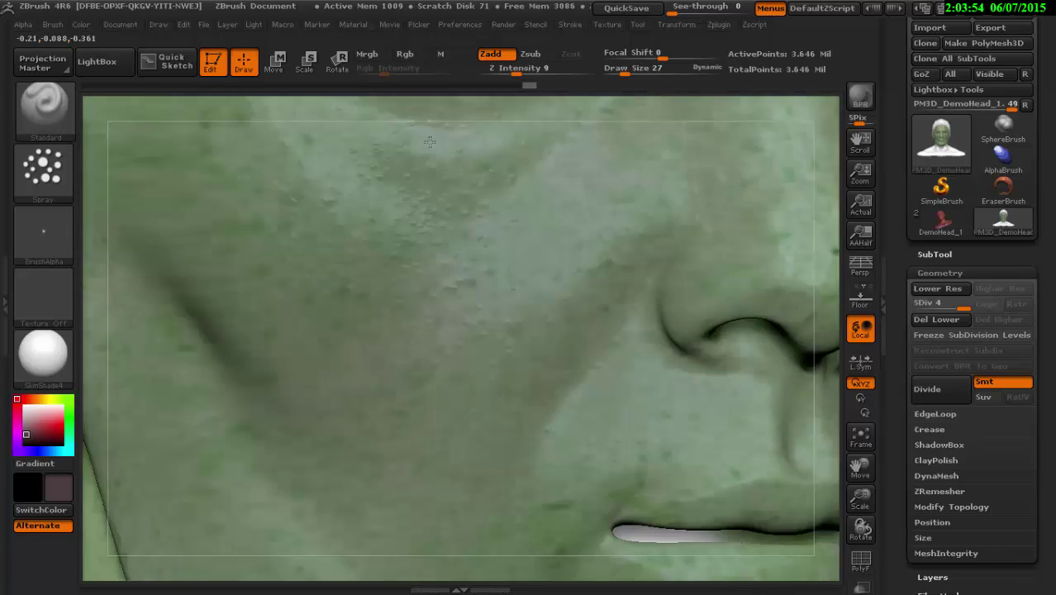
{"action": "mouse_move", "coordinate": [341, 232]}
{"action": "left_mouse_down"}
{"action": "mouse_move", "coordinate": [321, 242]}
{"action": "mouse_move", "coordinate": [581, 368]}
{"action": "left_mouse_up"}
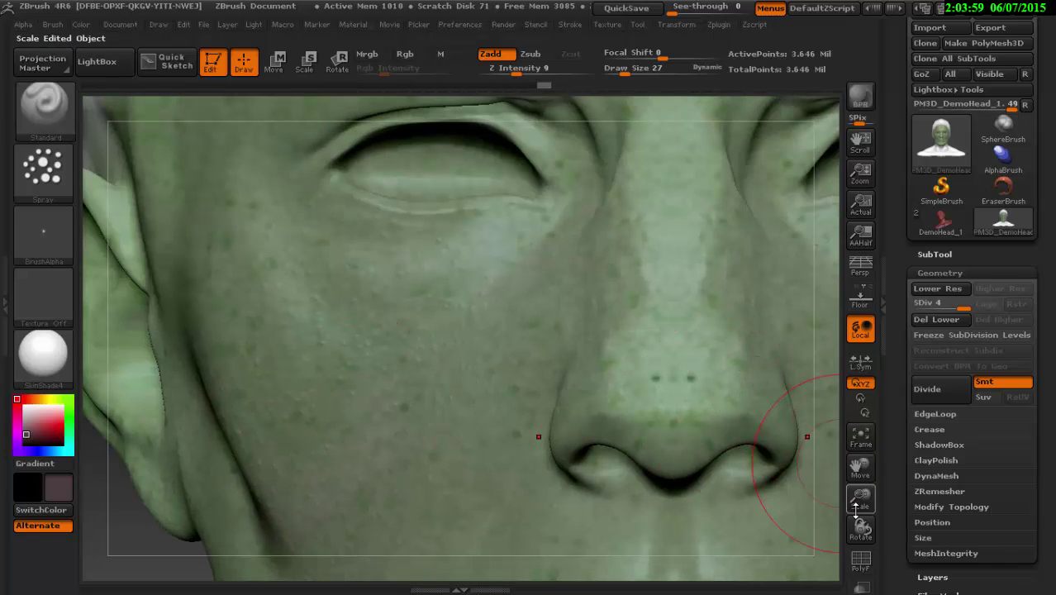
{"action": "left_click_drag", "start_coordinate": [860, 488], "coordinate": [864, 417]}
{"action": "left_click_drag", "start_coordinate": [550, 435], "coordinate": [613, 361], "text": "alt"}
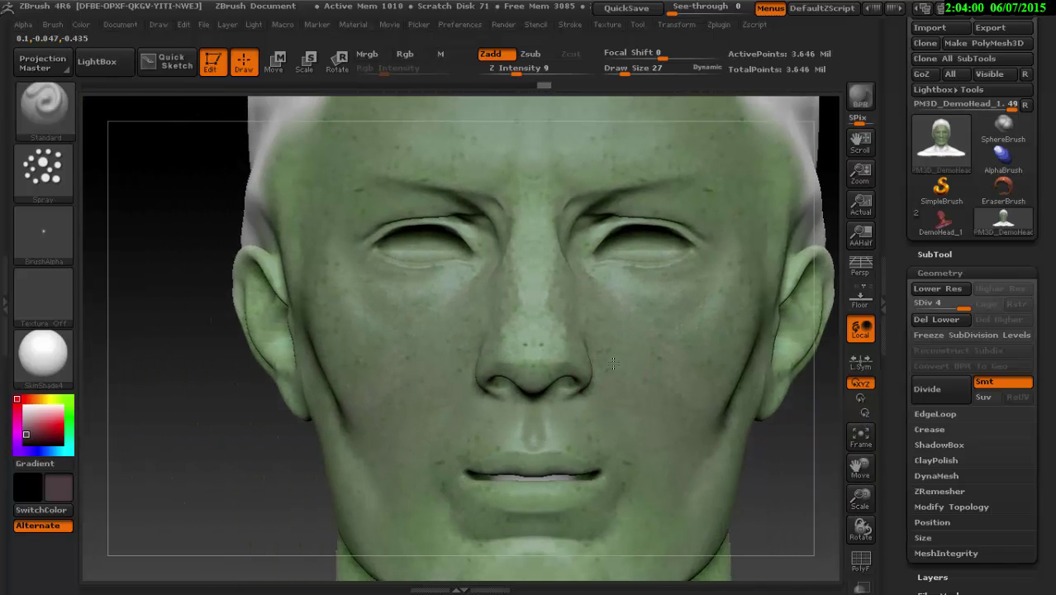
{"action": "left_click_drag", "start_coordinate": [545, 241], "coordinate": [558, 318], "text": "alt"}
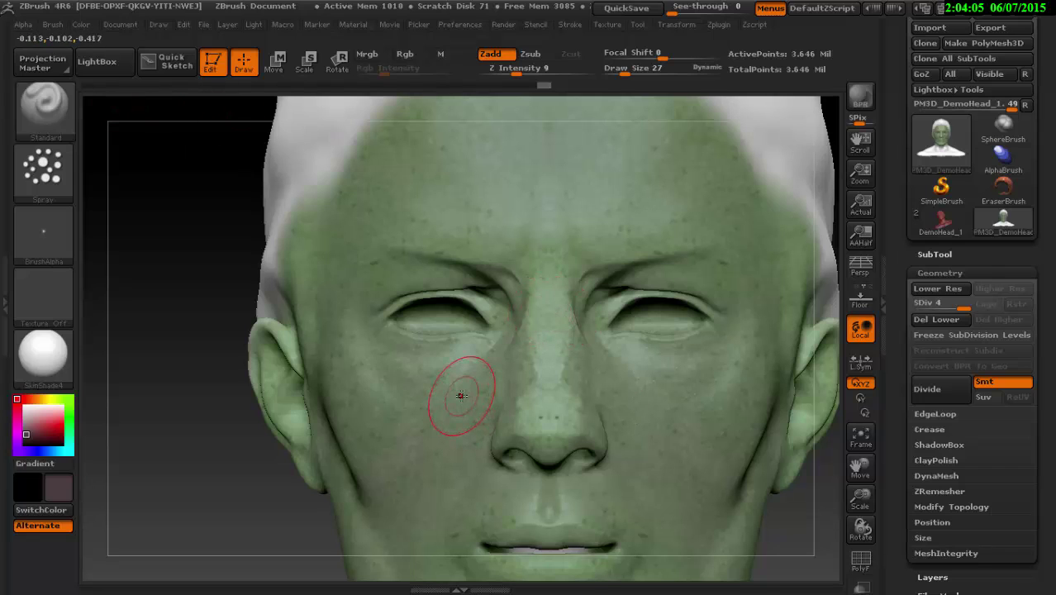
{"action": "left_click_drag", "start_coordinate": [516, 71], "coordinate": [549, 71]}
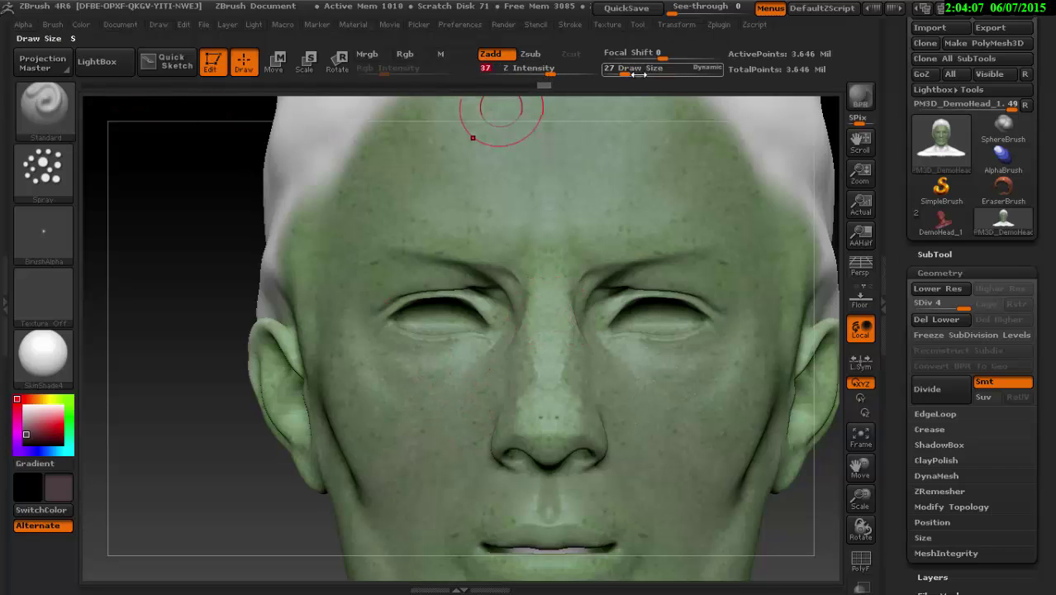
Step: Set draw size to 106 and spray spiky bumps over the forehead, eye and cheek
{"action": "left_click_drag", "start_coordinate": [625, 73], "coordinate": [644, 73]}
{"action": "mouse_move", "coordinate": [429, 165]}
{"action": "left_mouse_down"}
{"action": "mouse_move", "coordinate": [402, 329]}
{"action": "mouse_move", "coordinate": [410, 319]}
{"action": "left_mouse_up"}
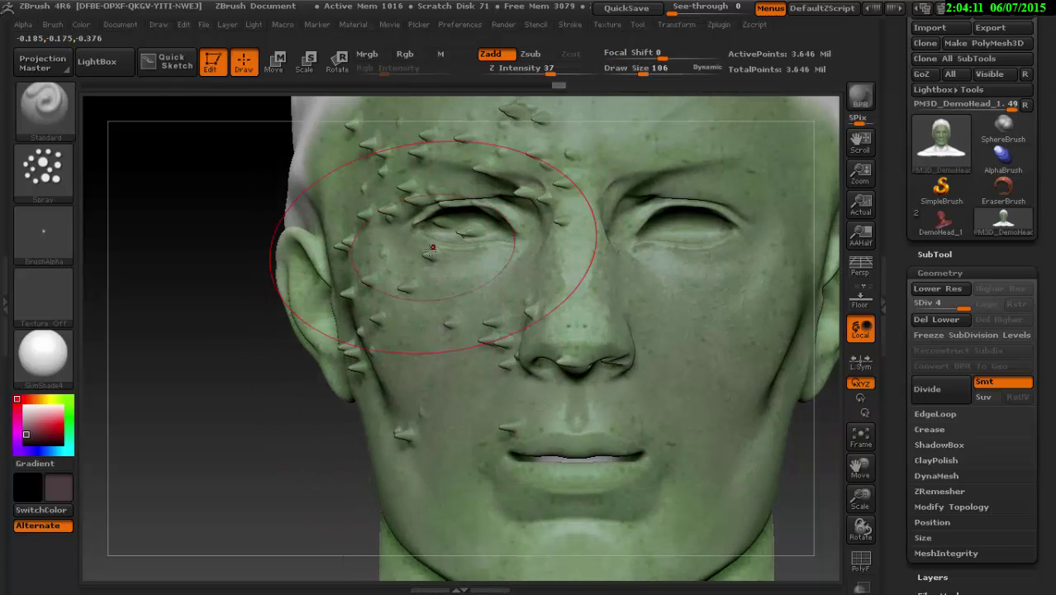
{"action": "mouse_move", "coordinate": [459, 488]}
{"action": "left_mouse_down"}
{"action": "mouse_move", "coordinate": [389, 354]}
{"action": "mouse_move", "coordinate": [393, 300]}
{"action": "mouse_move", "coordinate": [355, 331]}
{"action": "mouse_move", "coordinate": [496, 371]}
{"action": "mouse_move", "coordinate": [400, 314]}
{"action": "left_mouse_up"}
{"action": "mouse_move", "coordinate": [861, 498]}
{"action": "left_mouse_down"}
{"action": "mouse_move", "coordinate": [860, 463]}
{"action": "mouse_move", "coordinate": [860, 475]}
{"action": "left_mouse_up"}
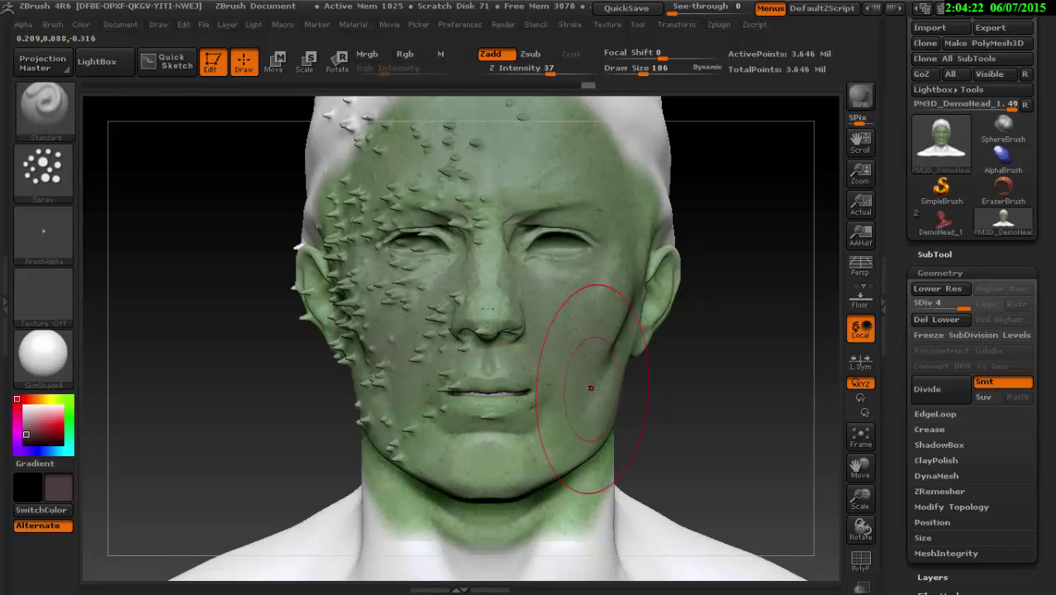